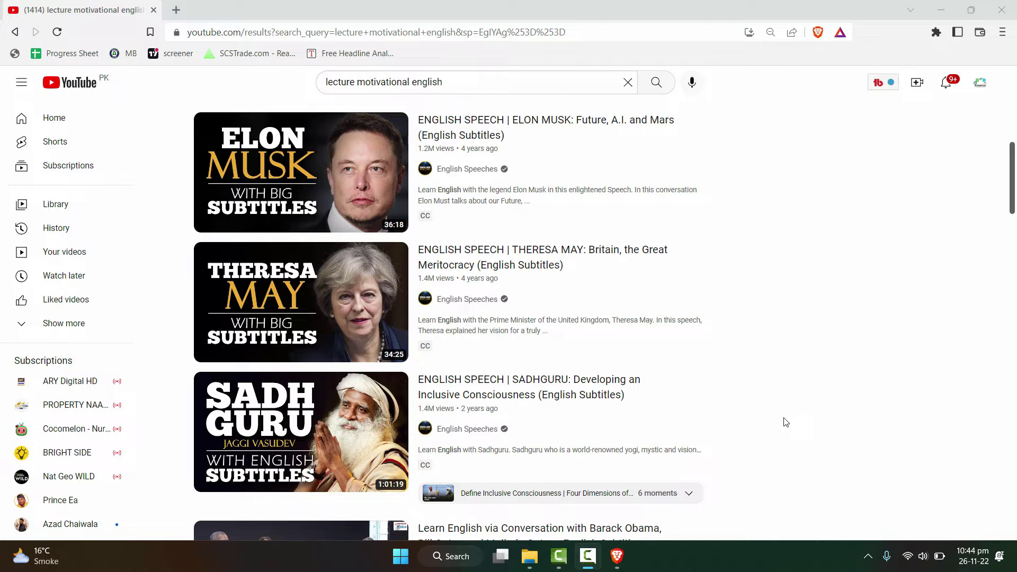
# - Launch Control Panel by searching 'contr' and go to Hardware and Sound
pyautogui.click(868, 564)
pyautogui.click(869, 565)
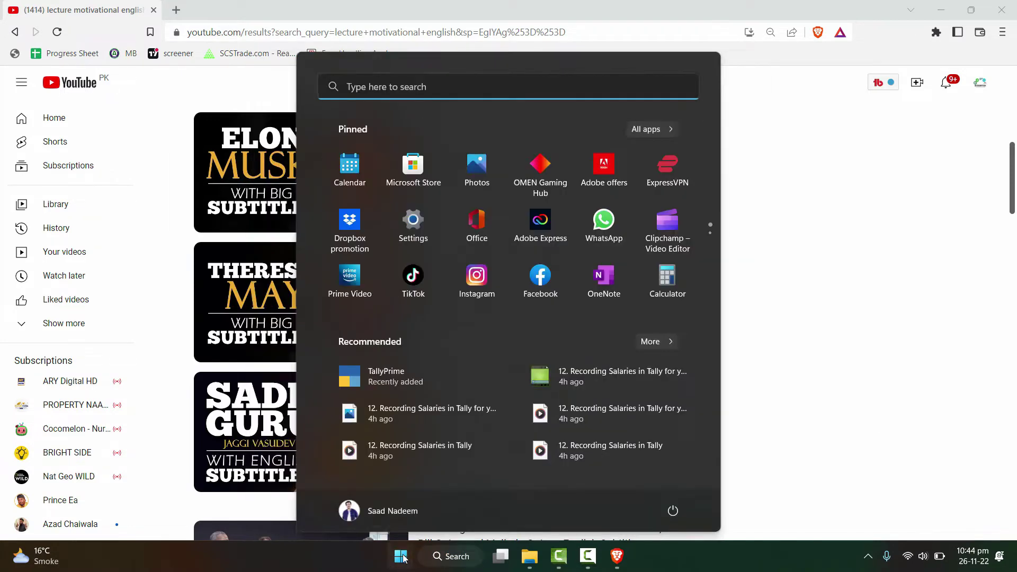
pyautogui.click(401, 556)
pyautogui.write('contr')
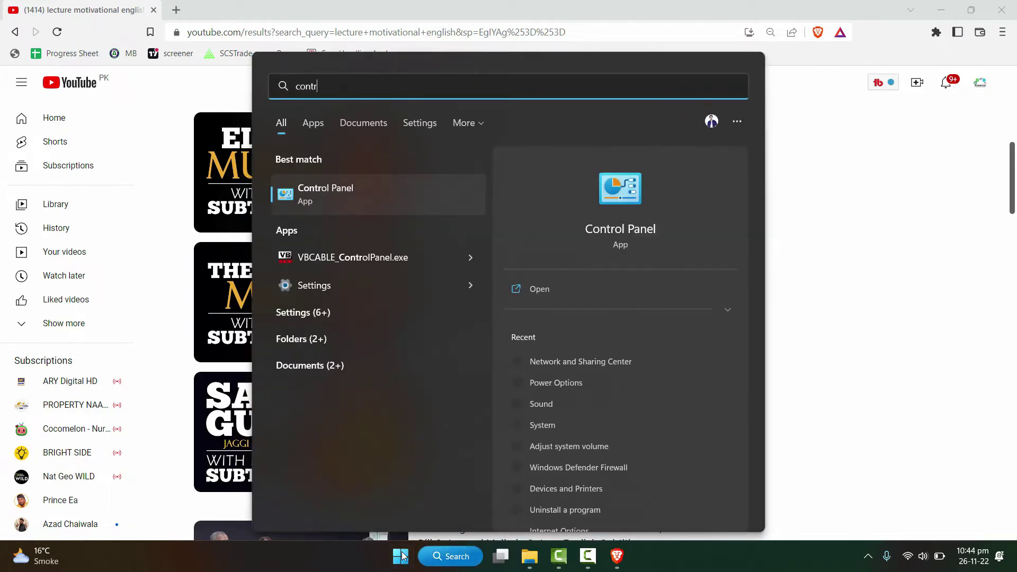
pyautogui.press('Return')
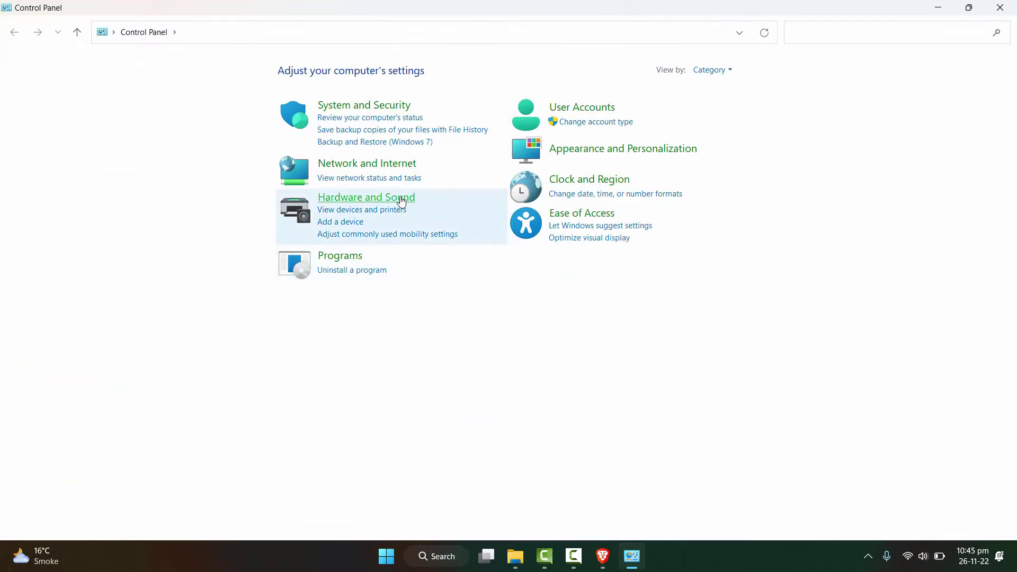
pyautogui.click(381, 200)
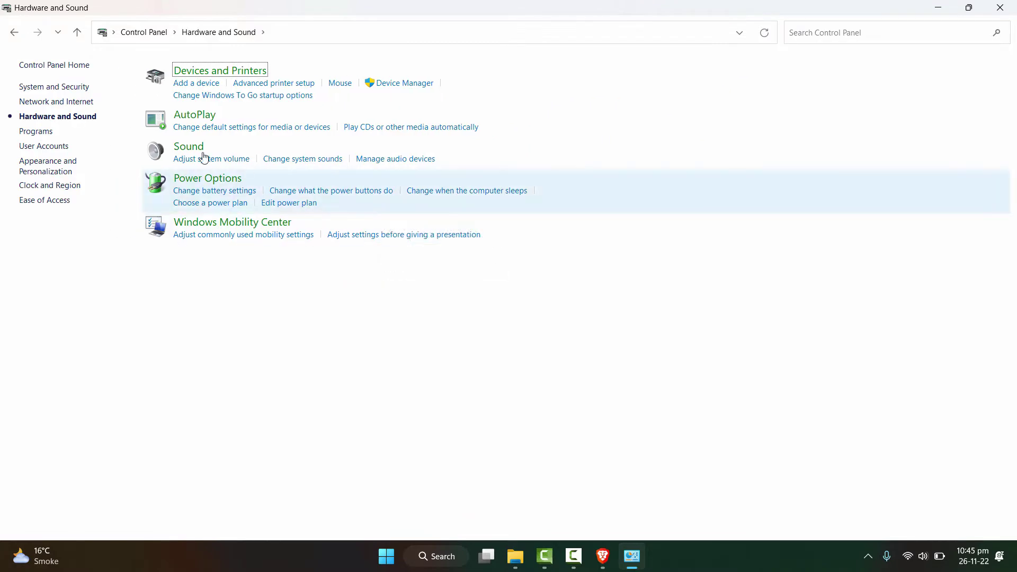
# - Open Sound settings on the Recording devices list and select Stereo Mix
pyautogui.click(187, 150)
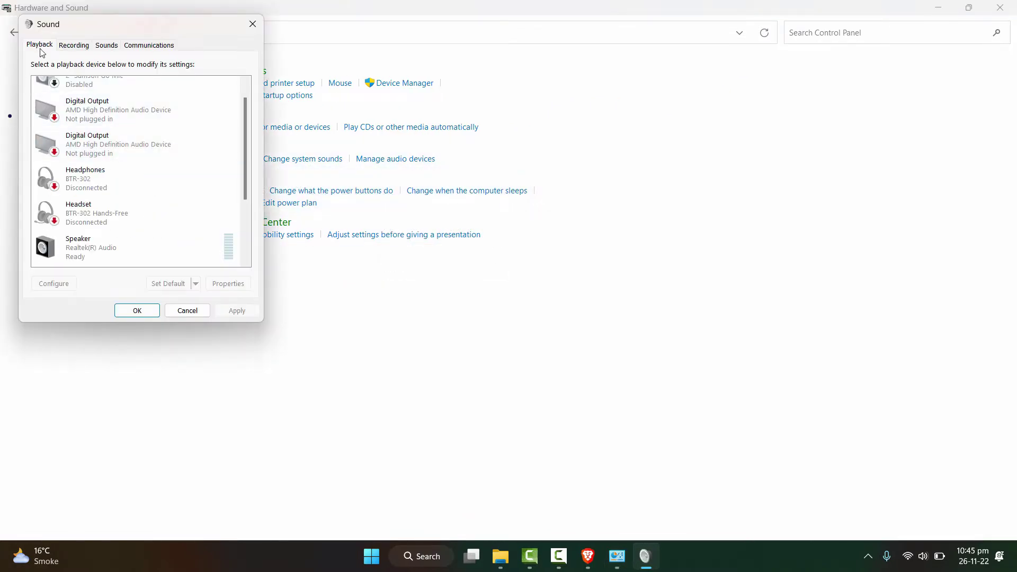
pyautogui.scroll(-2, 245, 141)
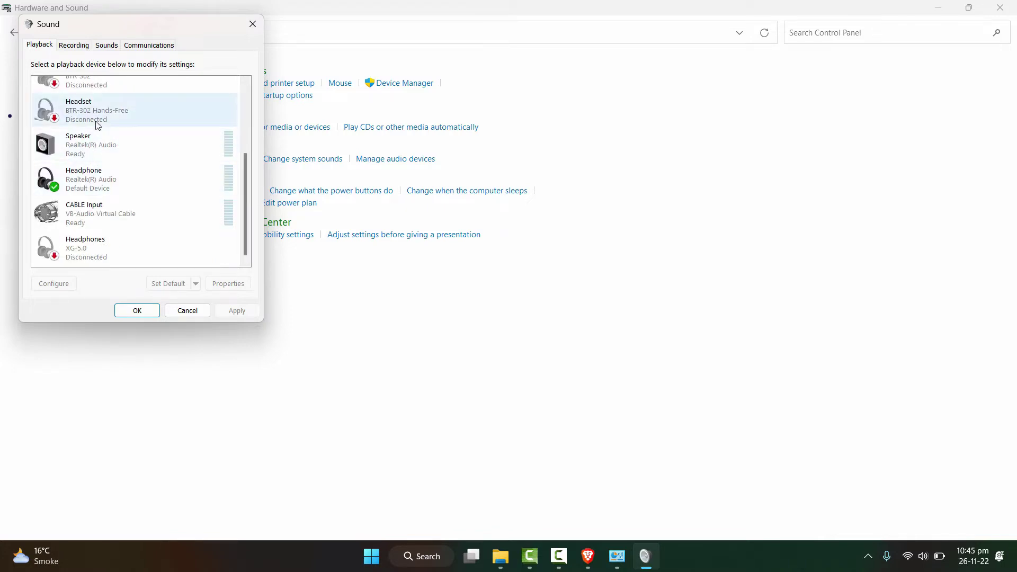
pyautogui.click(77, 47)
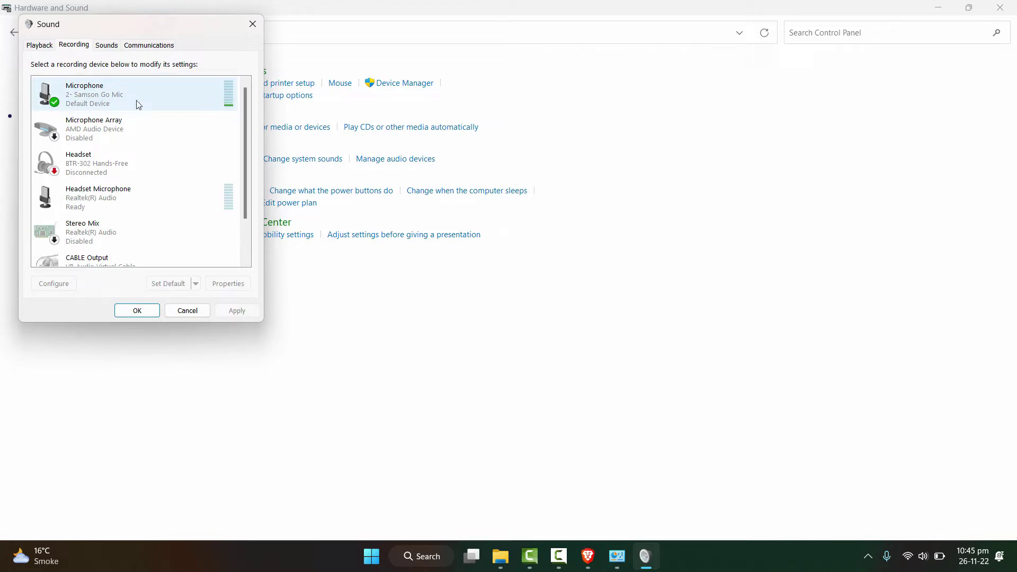
pyautogui.scroll(-1, 229, 193)
pyautogui.scroll(1, 208, 199)
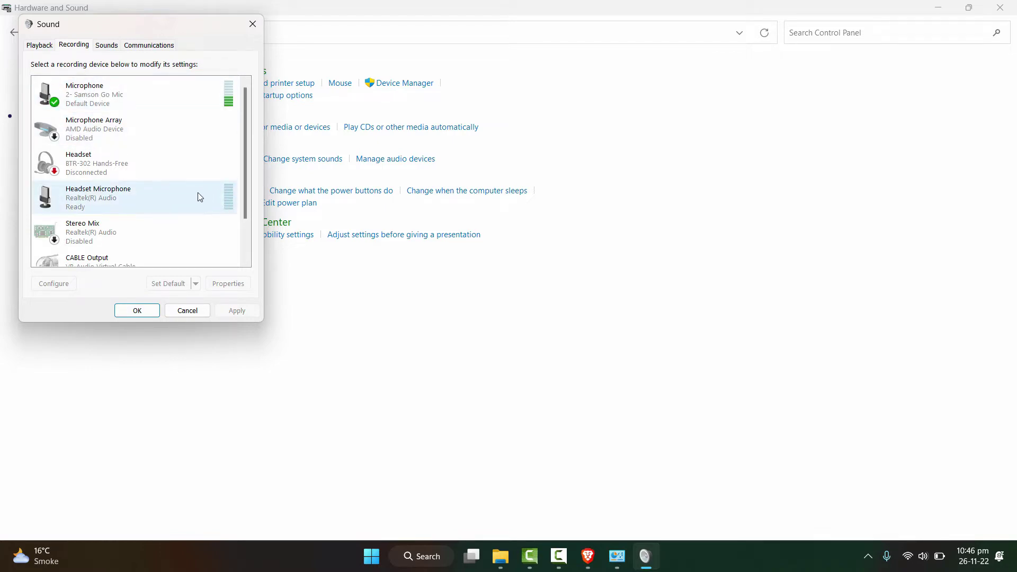
pyautogui.click(108, 241)
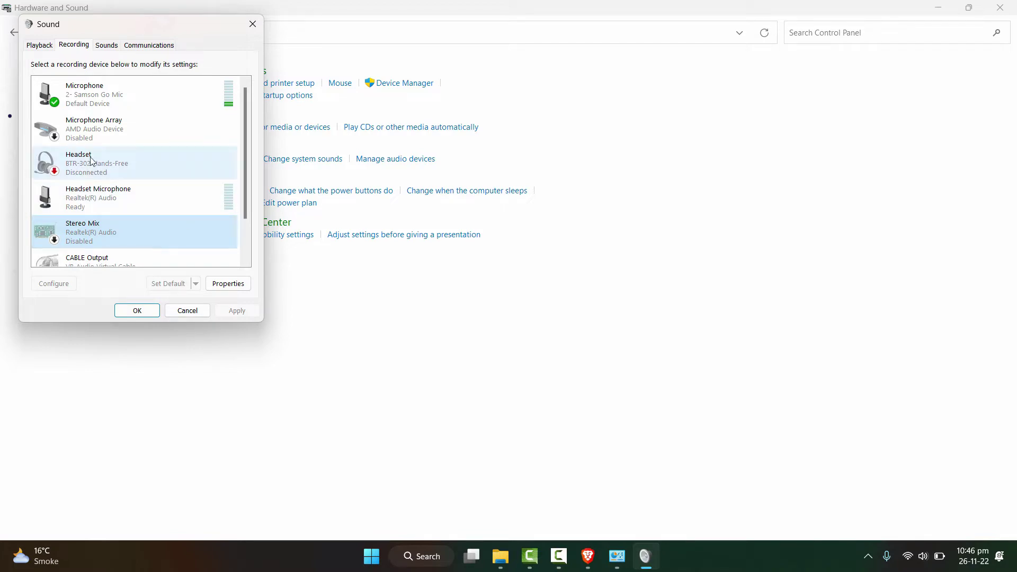
# - Make disabled devices visible in the recording device list
pyautogui.click(144, 126)
pyautogui.rightClick(144, 128)
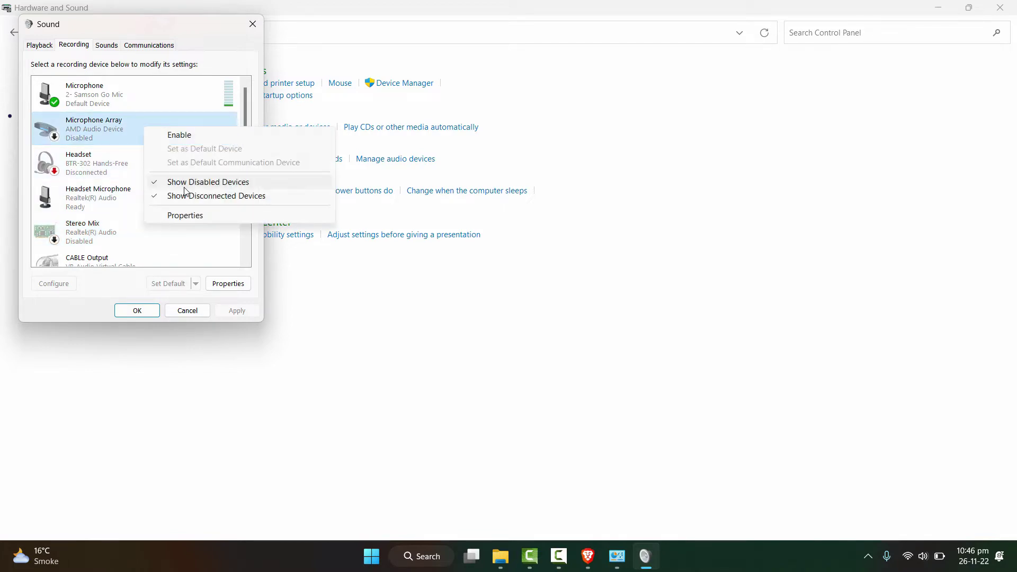
pyautogui.click(178, 181)
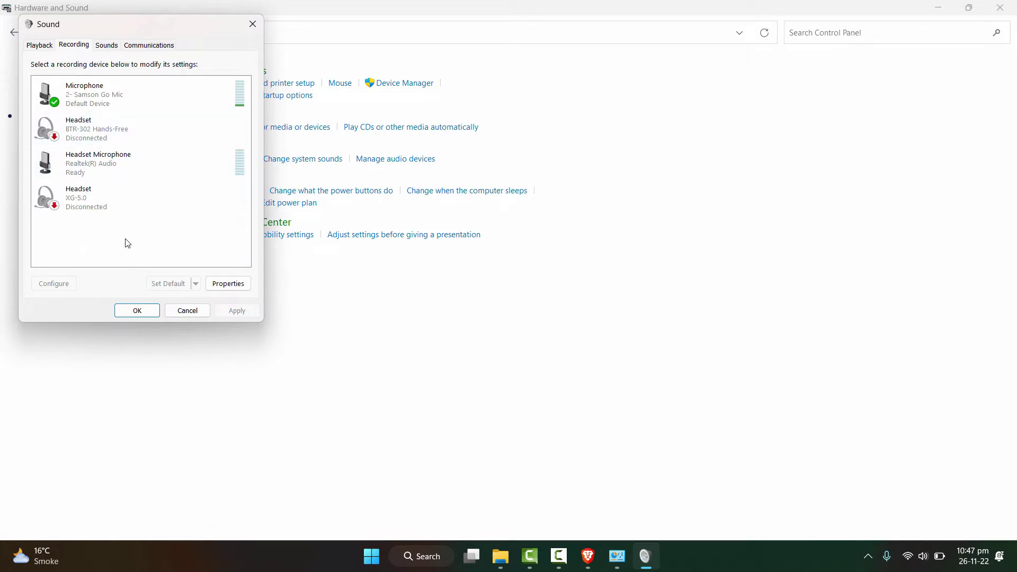
pyautogui.rightClick(129, 237)
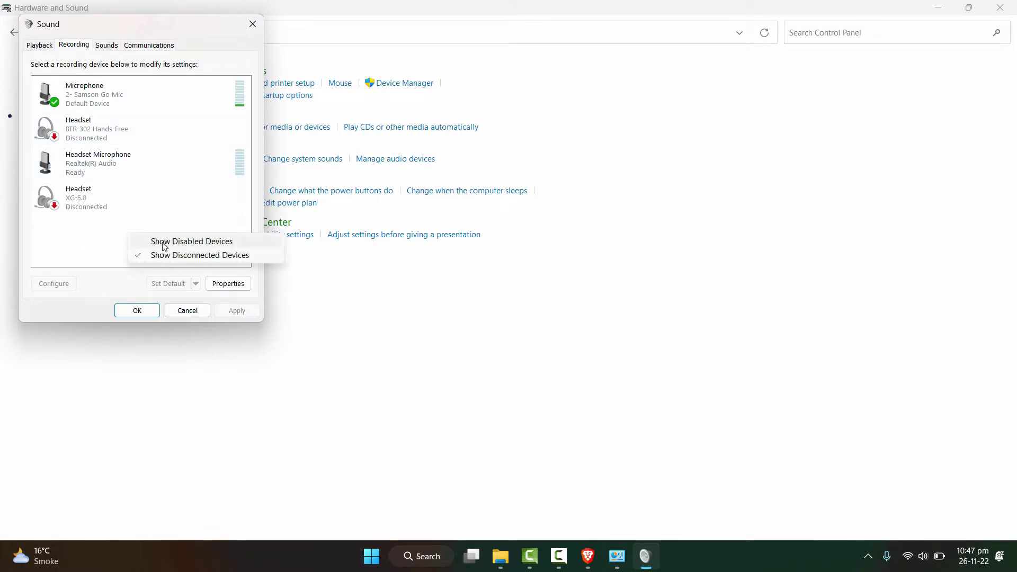
pyautogui.click(163, 244)
pyautogui.scroll(-1, 177, 206)
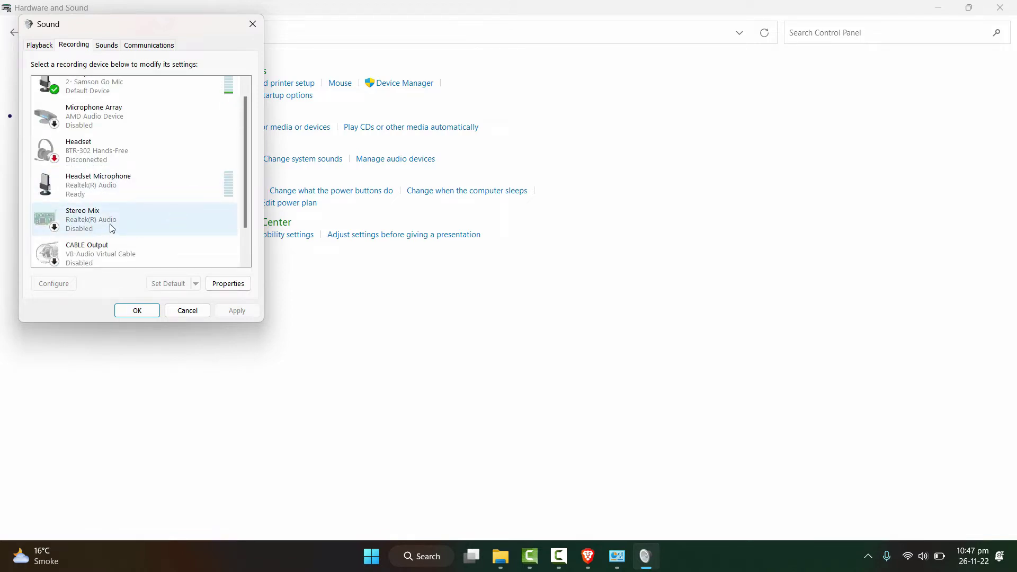
# - Enable the Stereo Mix recording device
pyautogui.click(112, 227)
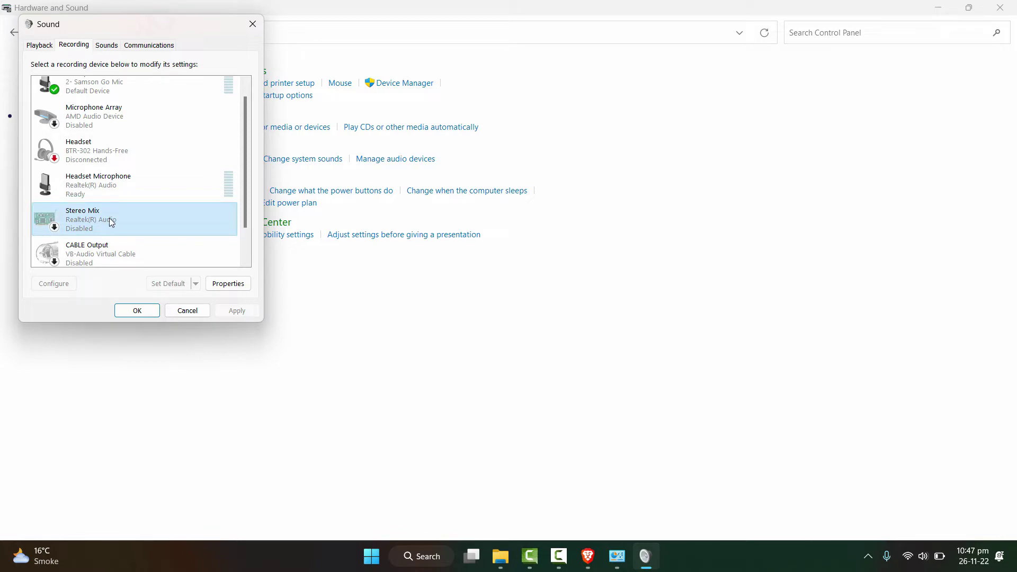
pyautogui.rightClick(81, 229)
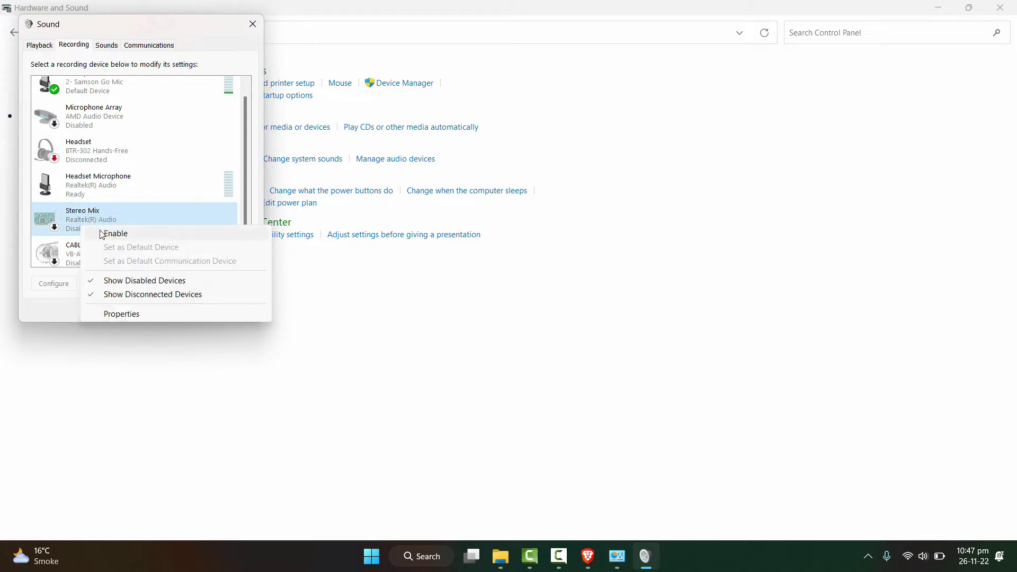
pyautogui.click(102, 234)
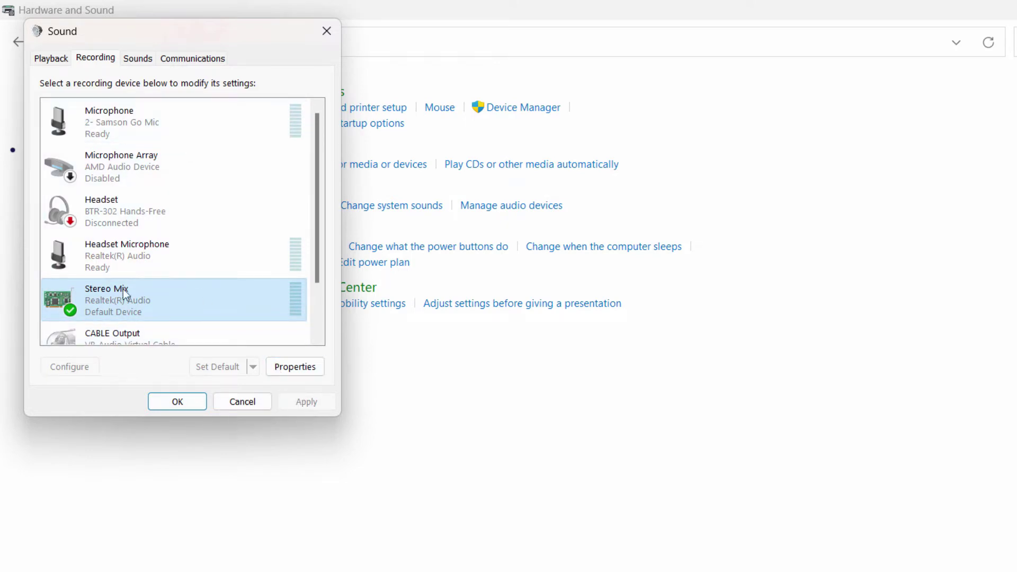
# - Disable the Microphone Array recording device
pyautogui.click(145, 112)
pyautogui.rightClick(145, 112)
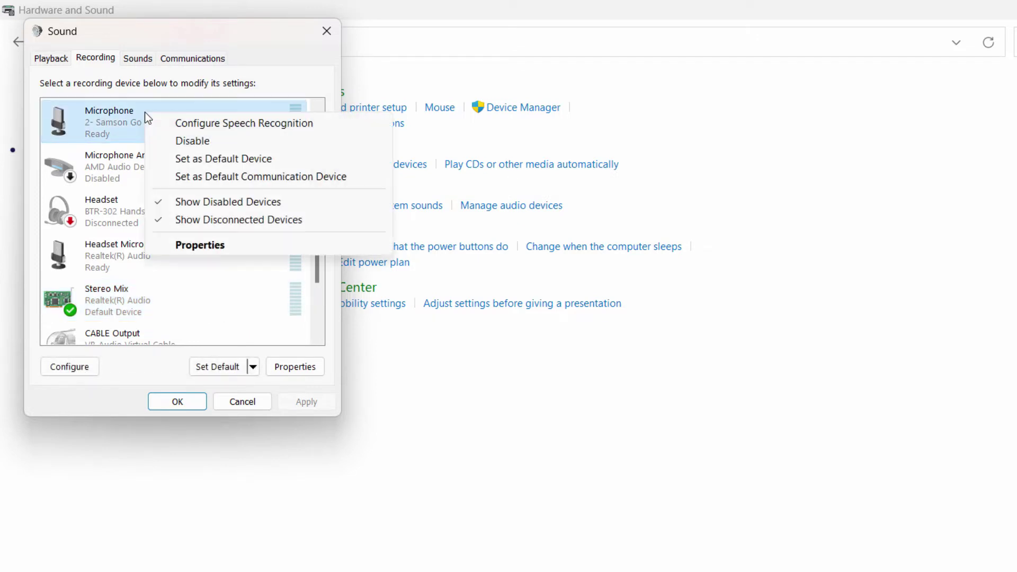
pyautogui.rightClick(189, 154)
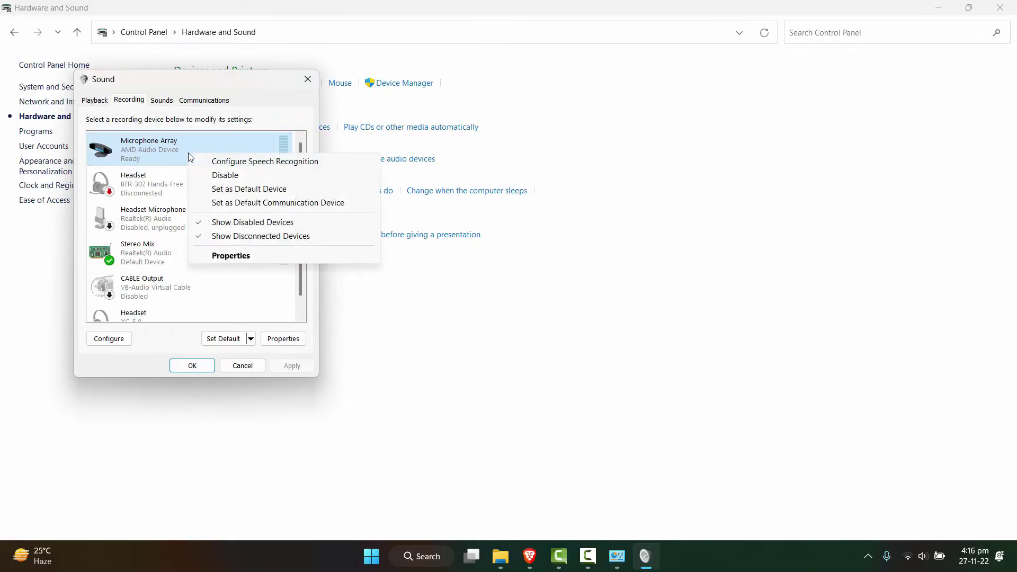
pyautogui.click(226, 175)
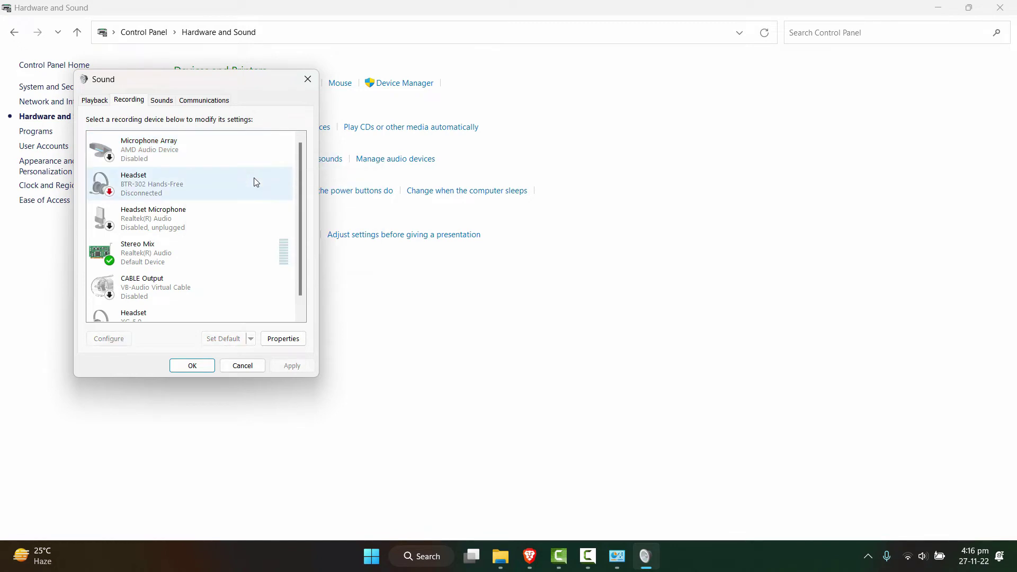
# - Check the recording devices, leave Stereo Mix selected, and confirm the Sound dialog with OK
pyautogui.click(175, 297)
pyautogui.click(130, 263)
pyautogui.click(159, 219)
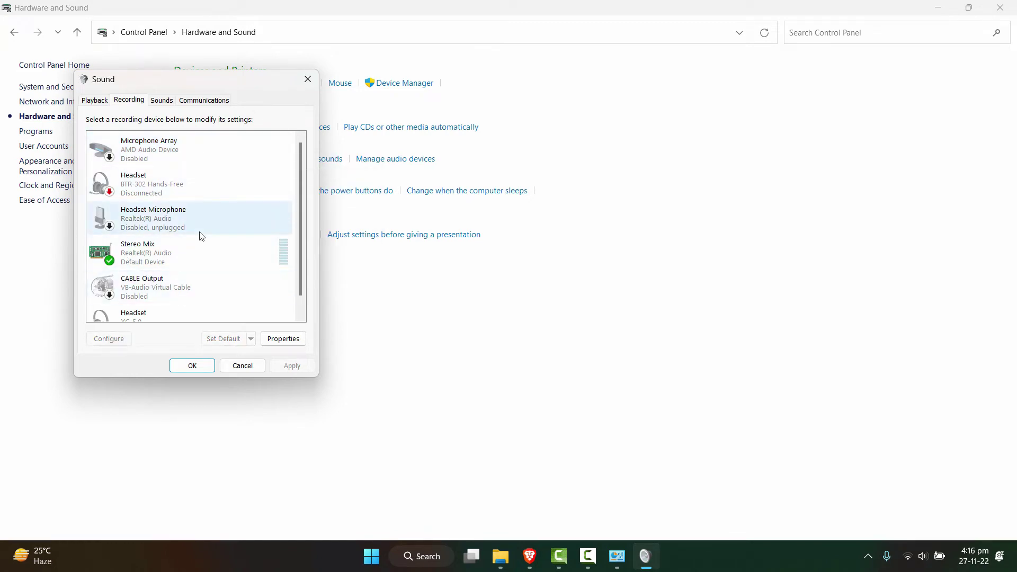
pyautogui.click(142, 255)
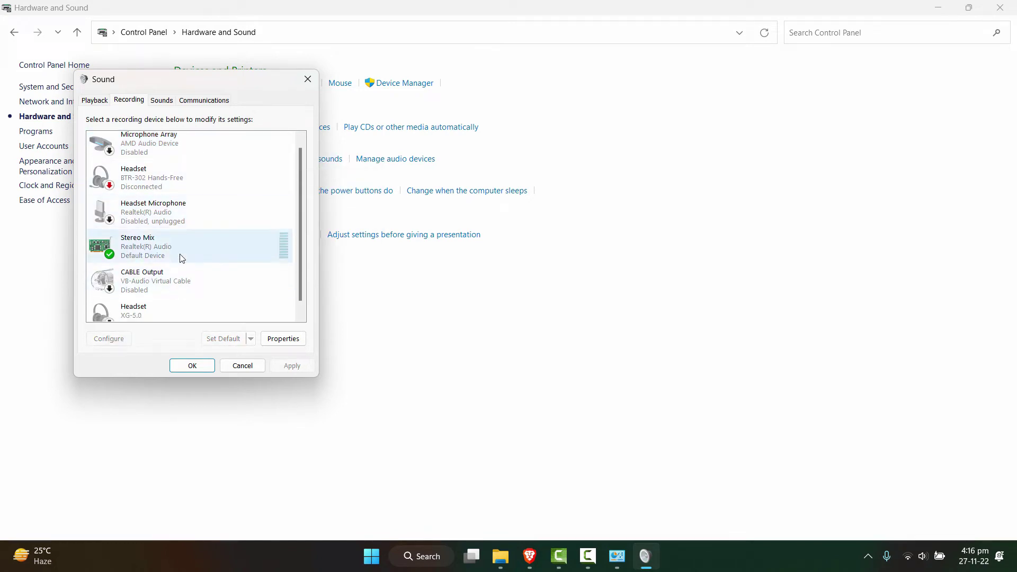
pyautogui.click(170, 272)
pyautogui.click(177, 307)
pyautogui.scroll(1, 175, 306)
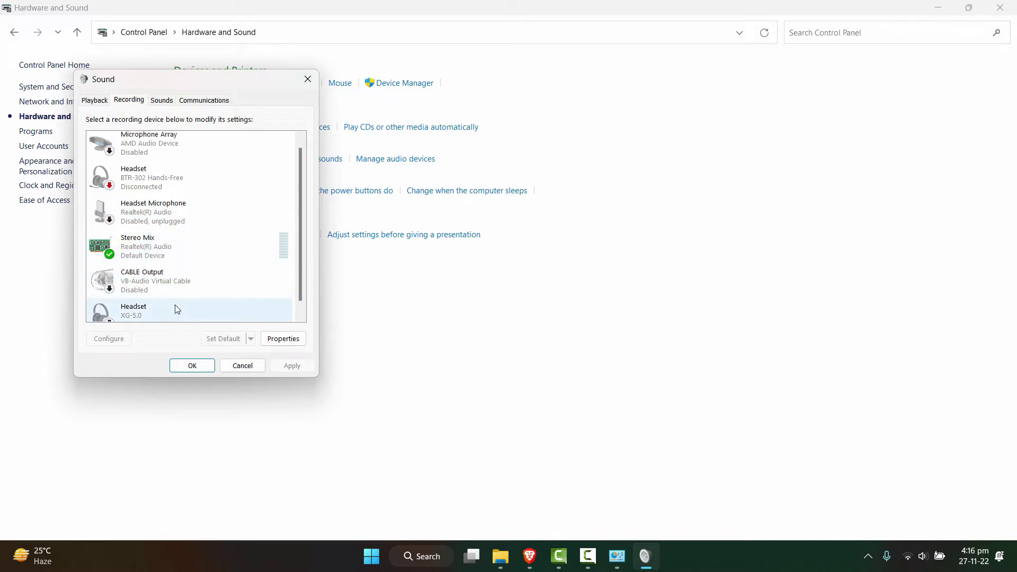
pyautogui.click(159, 150)
pyautogui.click(159, 254)
pyautogui.click(168, 313)
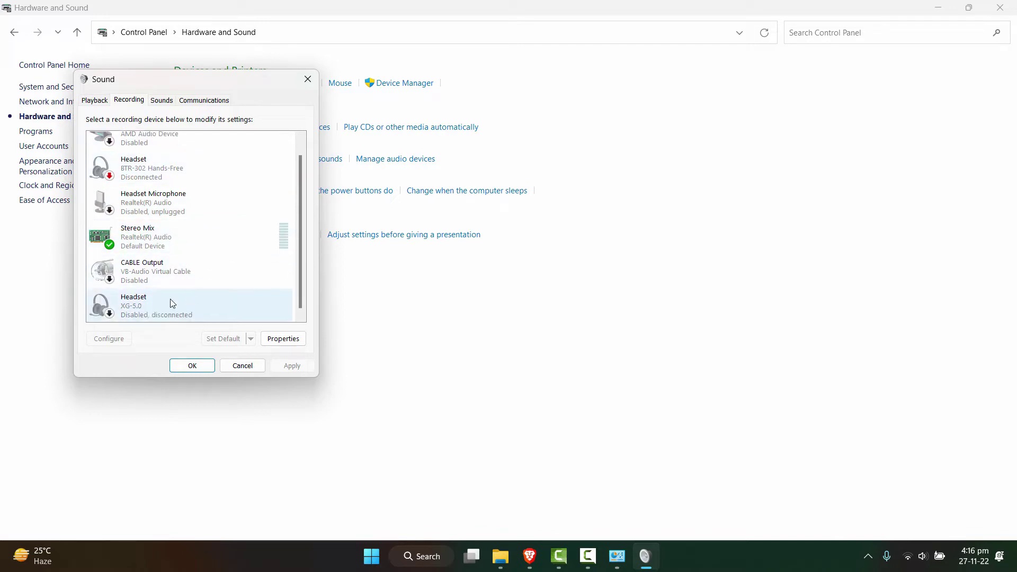
pyautogui.click(159, 241)
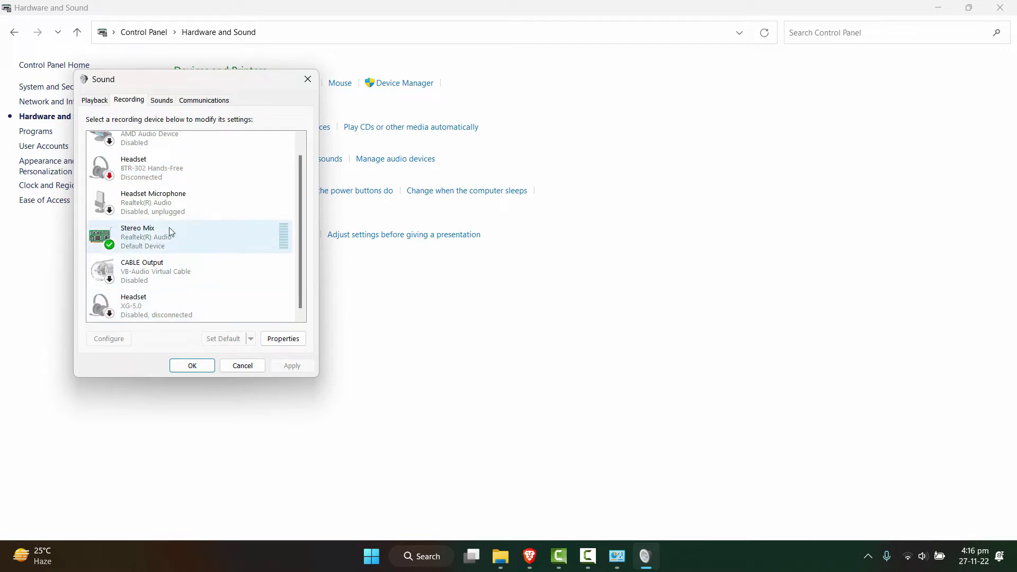
pyautogui.click(202, 366)
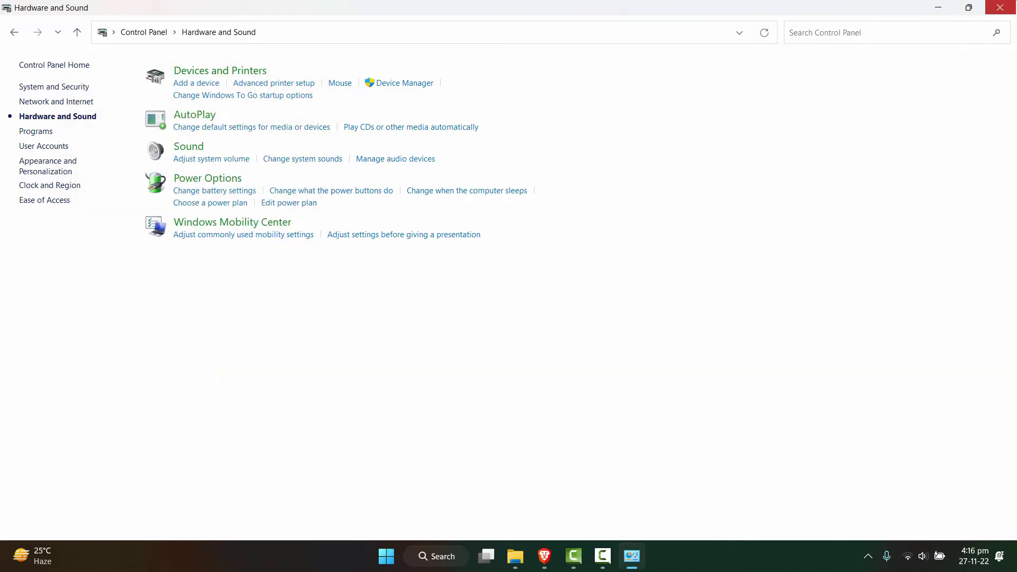
# - Close Control Panel, open YouTube in Chrome, pause the Elon Musk speech, and add a blank tab
pyautogui.click(999, 7)
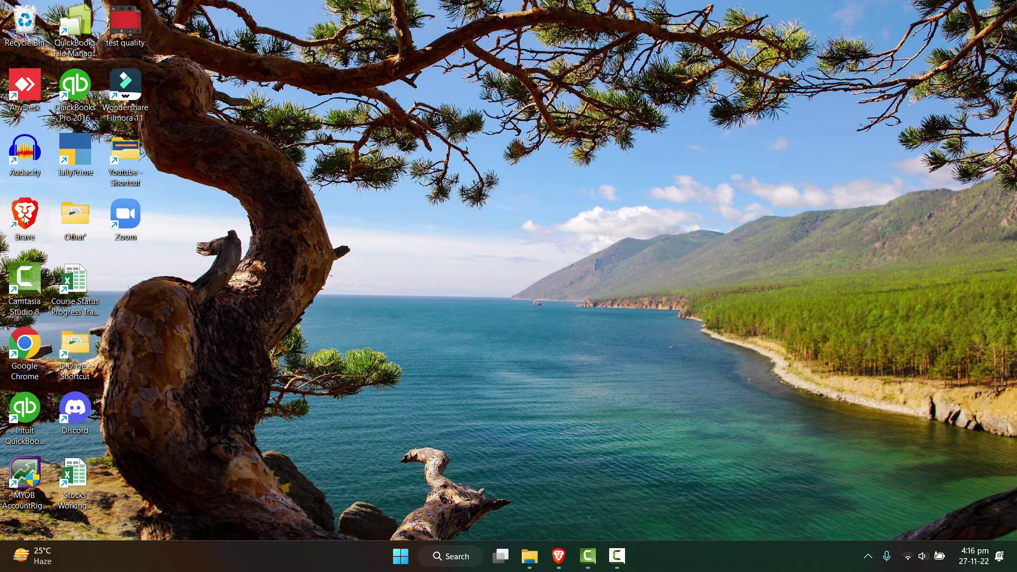
pyautogui.doubleClick(25, 345)
pyautogui.write('you')
pyautogui.press('Return')
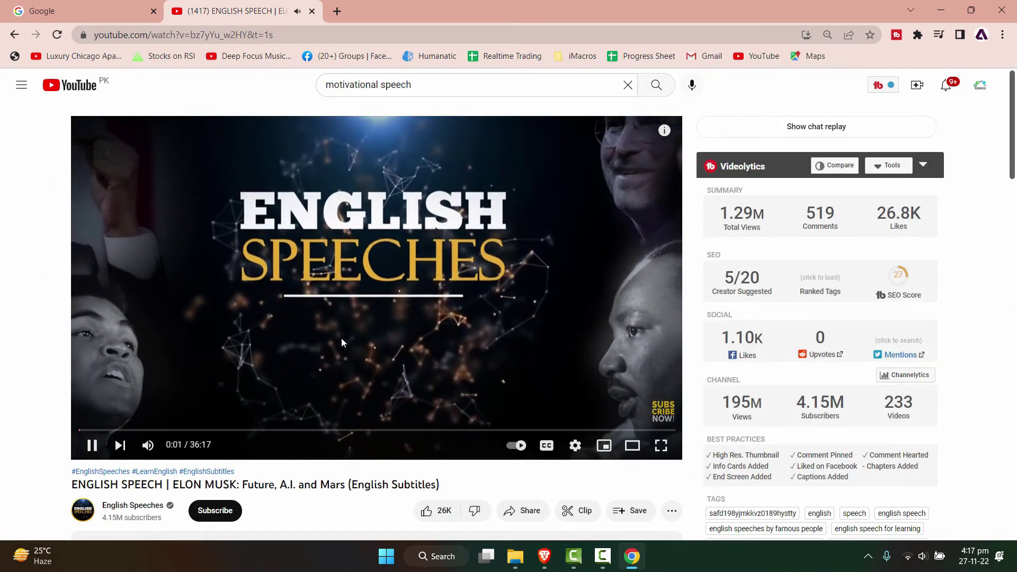
pyautogui.click(321, 346)
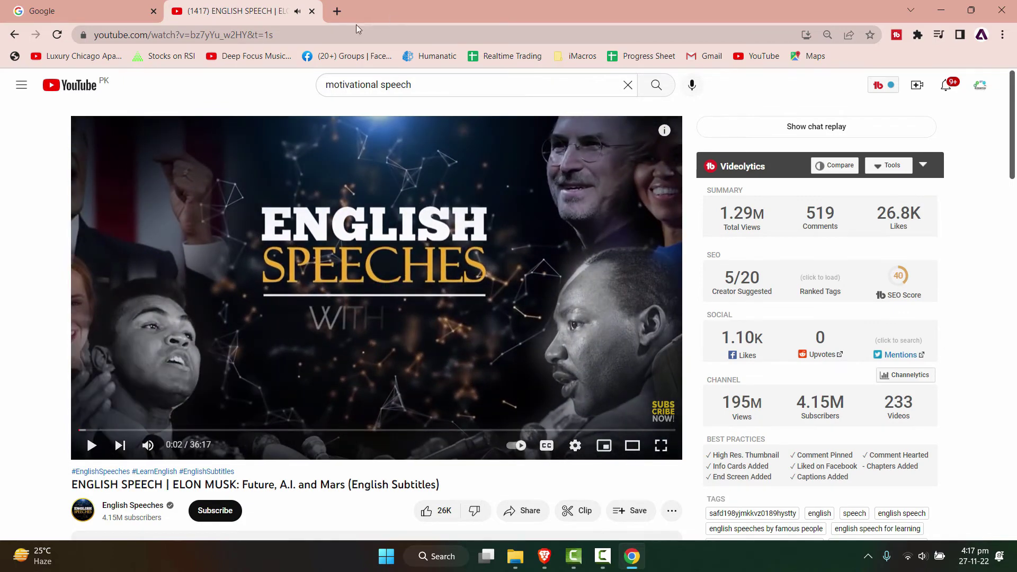
pyautogui.click(338, 12)
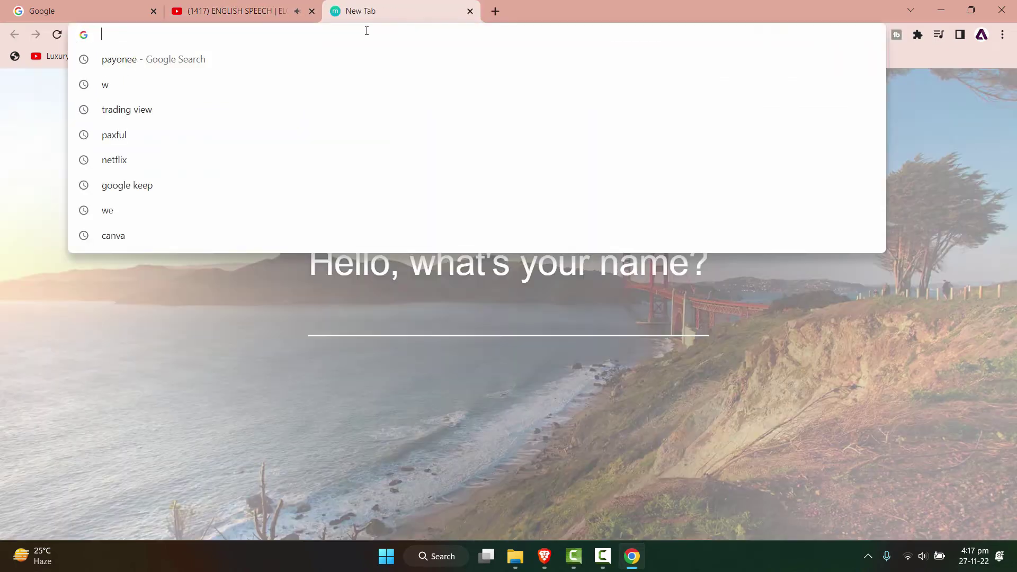
# - Create a blank doc via doc.new in its own window beside the YouTube video
pyautogui.write('d')
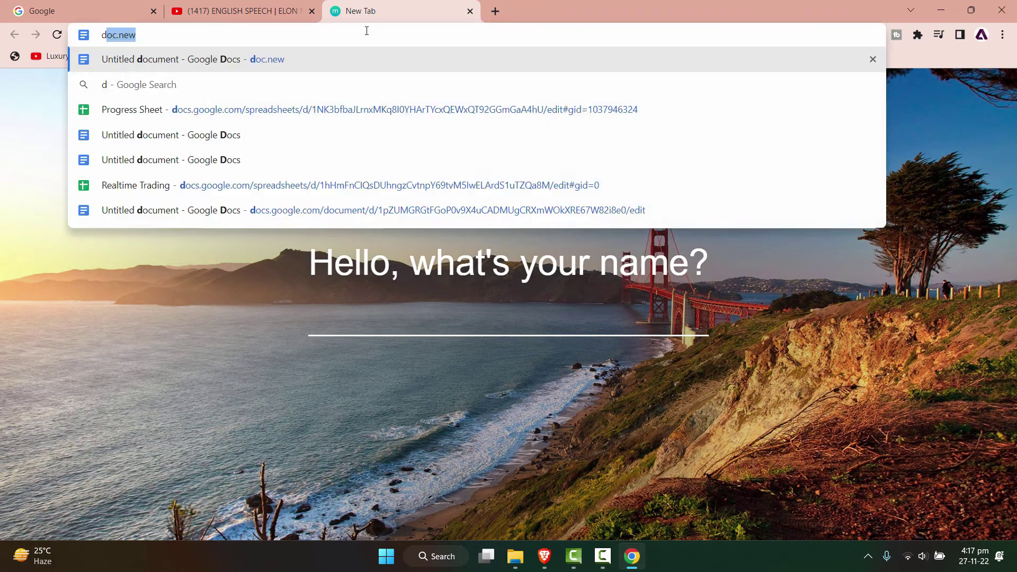
pyautogui.write('oc')
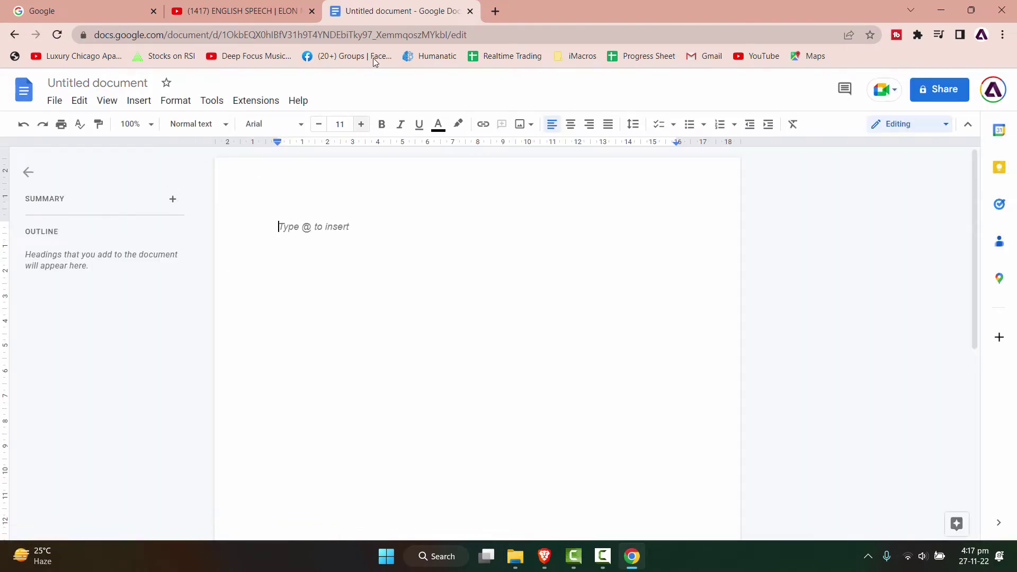
pyautogui.click(398, 15)
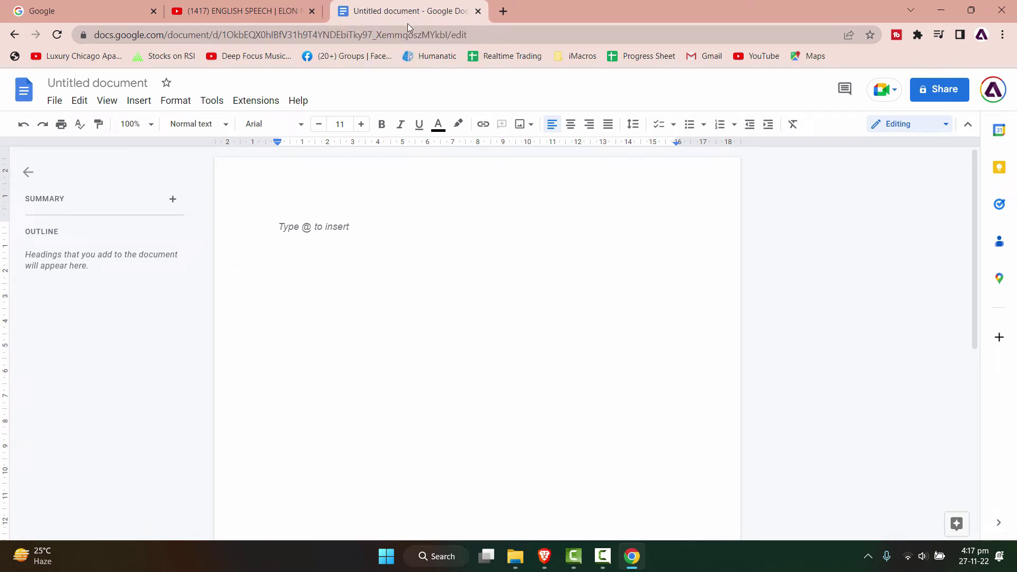
pyautogui.moveTo(398, 15)
pyautogui.mouseDown()
pyautogui.moveTo(423, 68)
pyautogui.moveTo(470, 75)
pyautogui.moveTo(482, 65)
pyautogui.mouseUp()
pyautogui.click(846, 58)
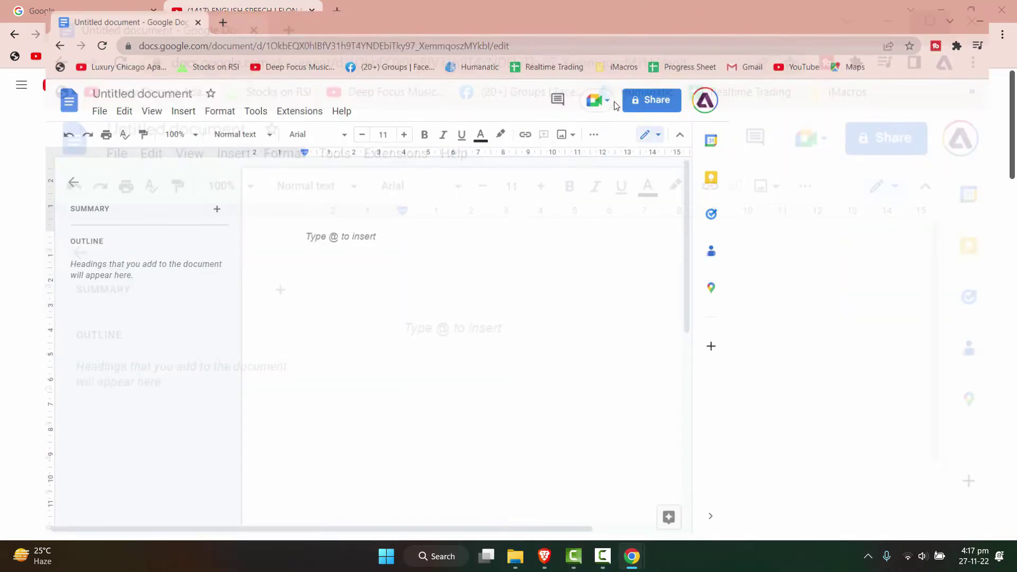
pyautogui.click(960, 10)
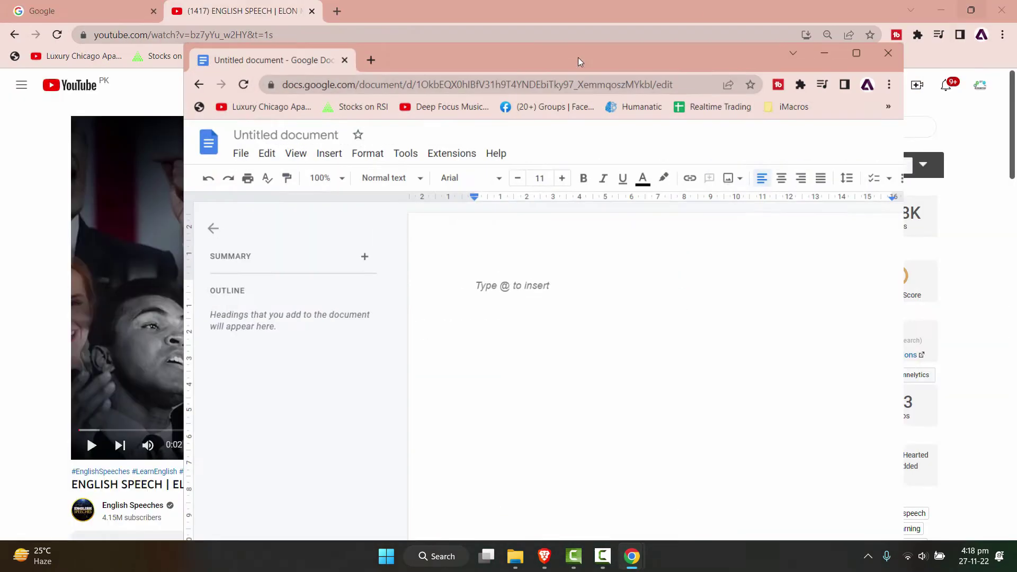
pyautogui.moveTo(505, 56); pyautogui.dragTo(665, 19)
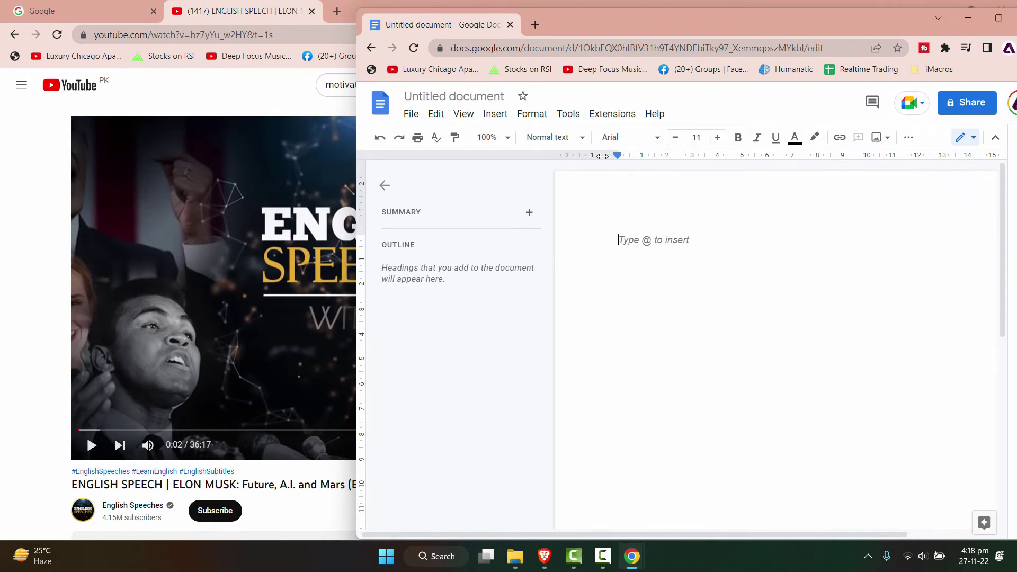
# - Turn on Voice typing from Tools and set its language to English (United States)
pyautogui.click(563, 117)
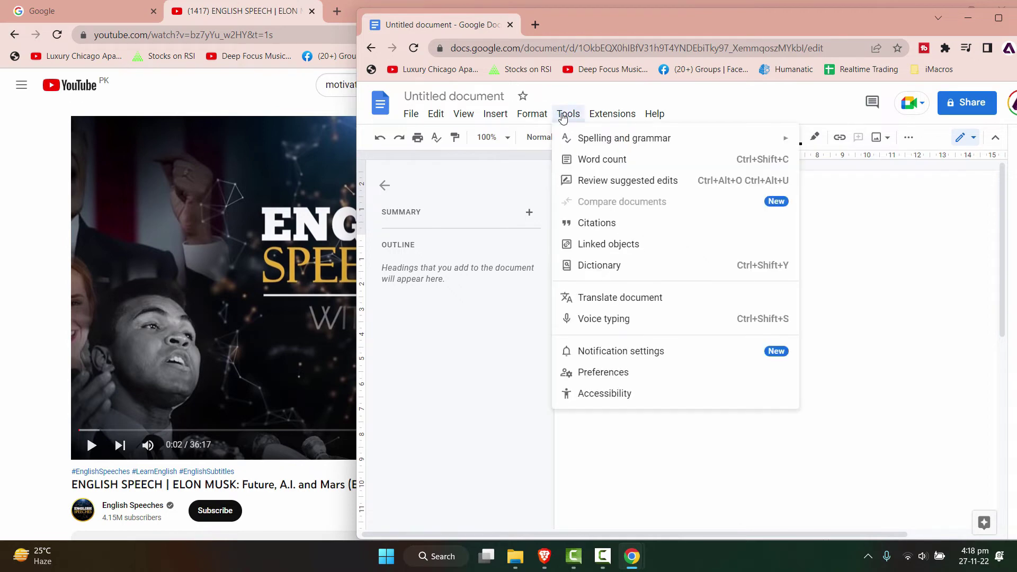
pyautogui.click(632, 329)
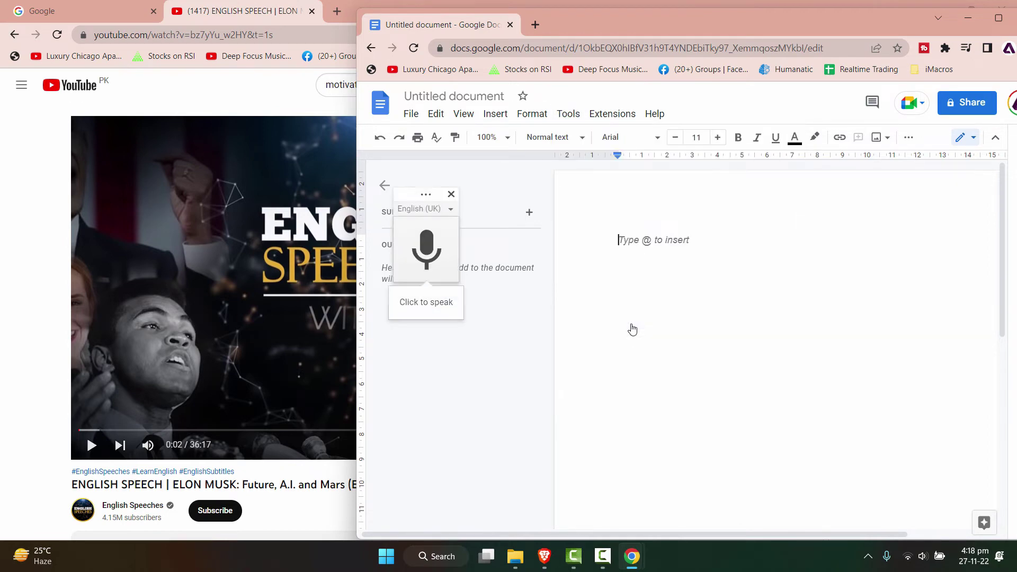
pyautogui.click(444, 213)
pyautogui.scroll(-1, 507, 378)
pyautogui.scroll(-5, 508, 374)
pyautogui.scroll(-2, 507, 372)
pyautogui.scroll(5, 508, 371)
pyautogui.scroll(-4, 507, 365)
pyautogui.scroll(-4, 509, 365)
pyautogui.scroll(-4, 510, 364)
pyautogui.scroll(-4, 510, 365)
pyautogui.scroll(-1, 511, 365)
pyautogui.scroll(-1, 517, 357)
pyautogui.scroll(4, 516, 356)
pyautogui.scroll(2, 516, 356)
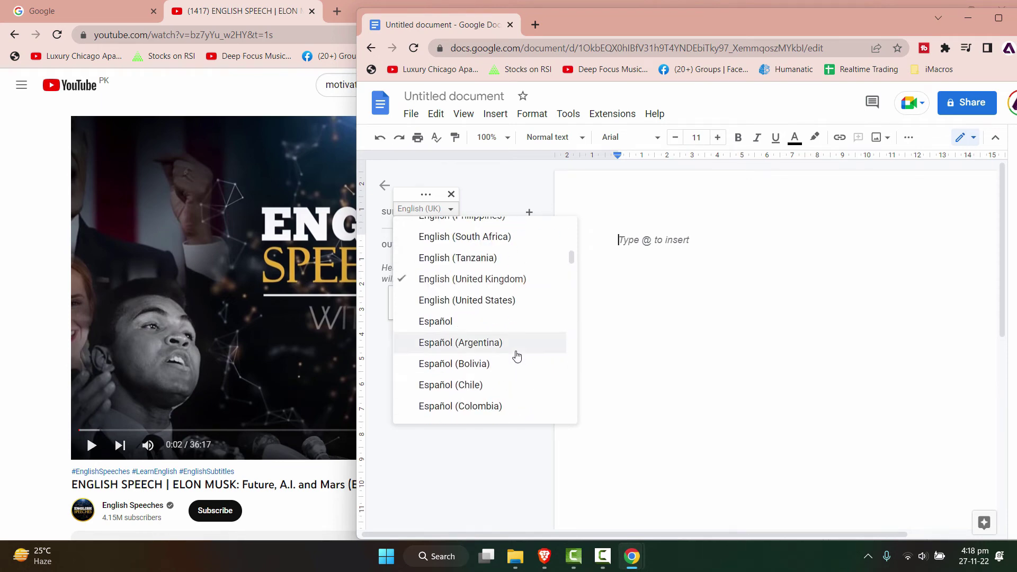
pyautogui.scroll(-1, 524, 349)
pyautogui.scroll(-4, 530, 344)
pyautogui.scroll(-4, 532, 347)
pyautogui.scroll(4, 534, 347)
pyautogui.scroll(6, 535, 347)
pyautogui.scroll(-3, 536, 347)
pyautogui.scroll(-8, 538, 345)
pyautogui.scroll(-7, 538, 345)
pyautogui.scroll(9, 546, 346)
pyautogui.scroll(8, 553, 348)
pyautogui.scroll(4, 548, 347)
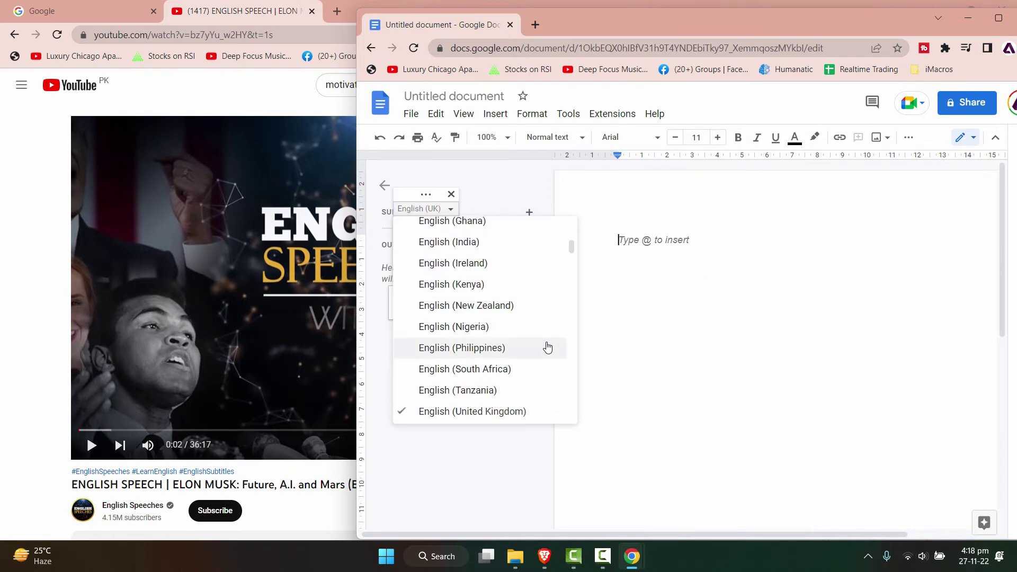
pyautogui.scroll(-1, 545, 347)
pyautogui.scroll(-2, 545, 347)
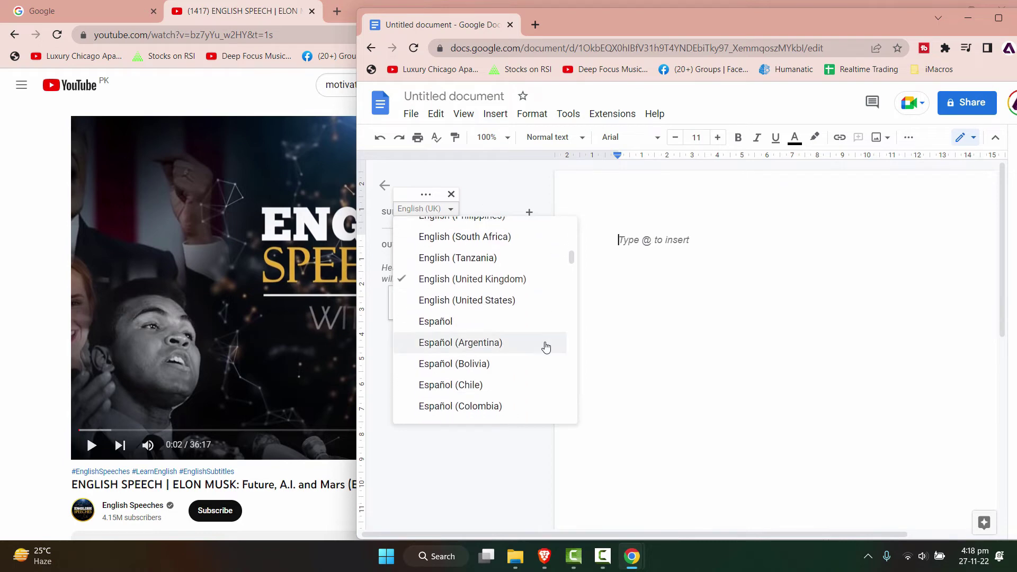
pyautogui.click(511, 301)
pyautogui.moveTo(426, 249)
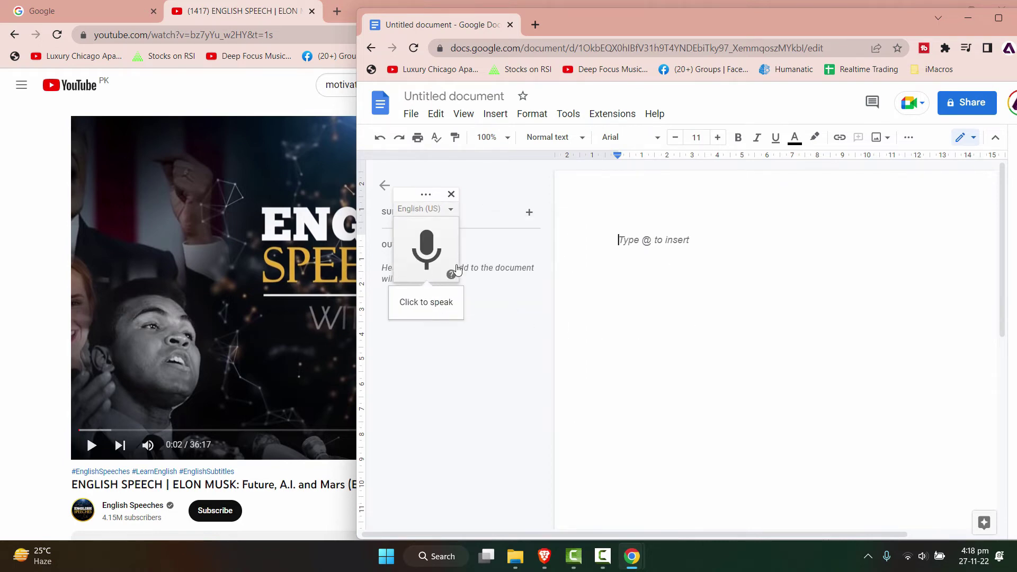
# - Dictate the playing Elon Musk speech into the document with voice typing
pyautogui.click(438, 258)
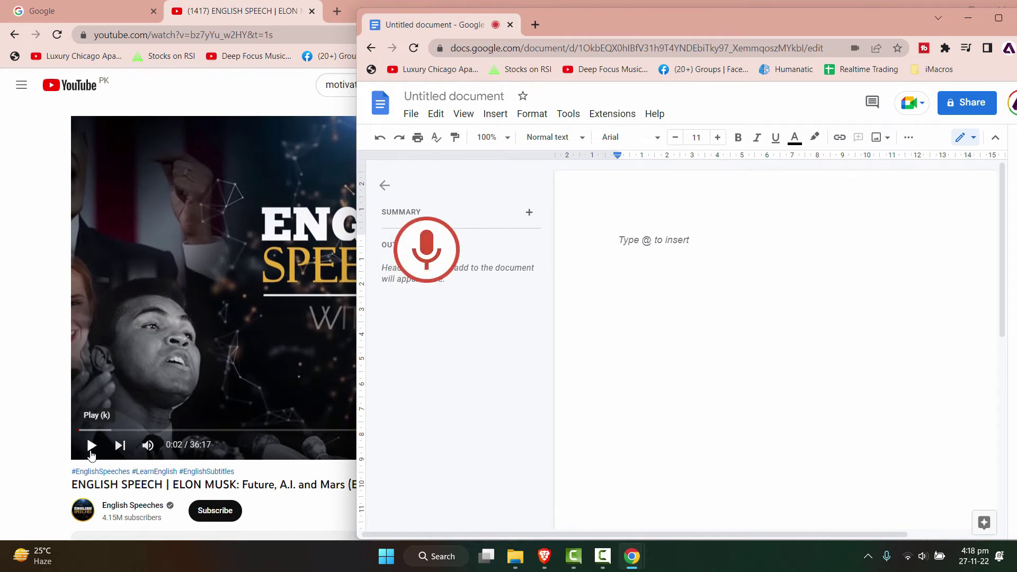
pyautogui.click(91, 445)
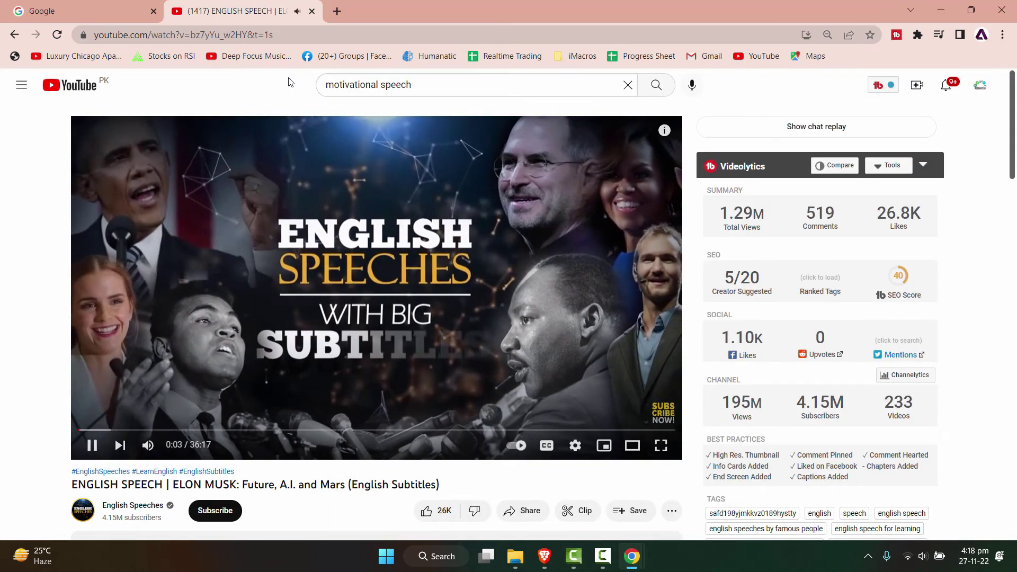
pyautogui.moveTo(632, 556)
pyautogui.click(710, 480)
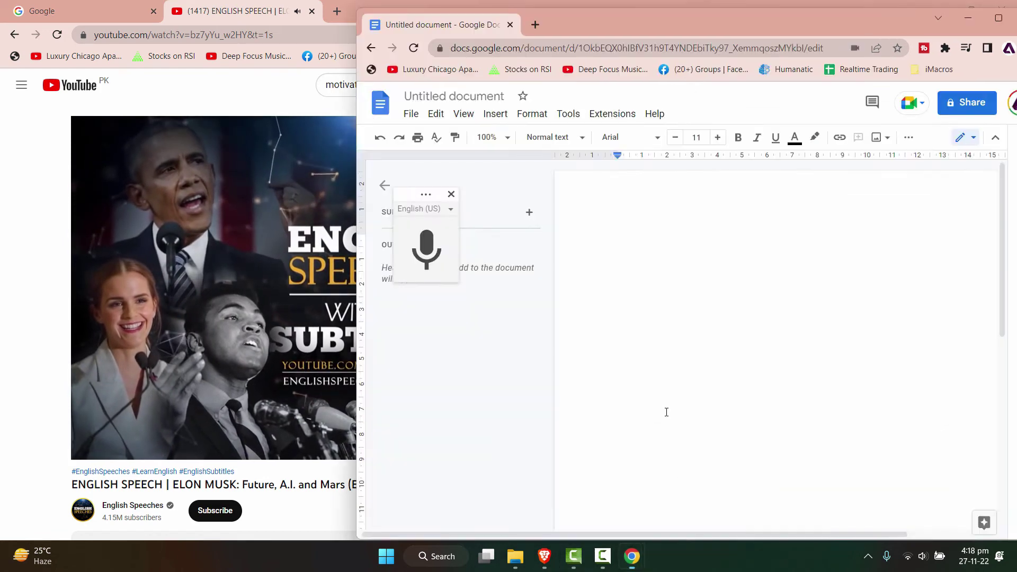
pyautogui.click(433, 261)
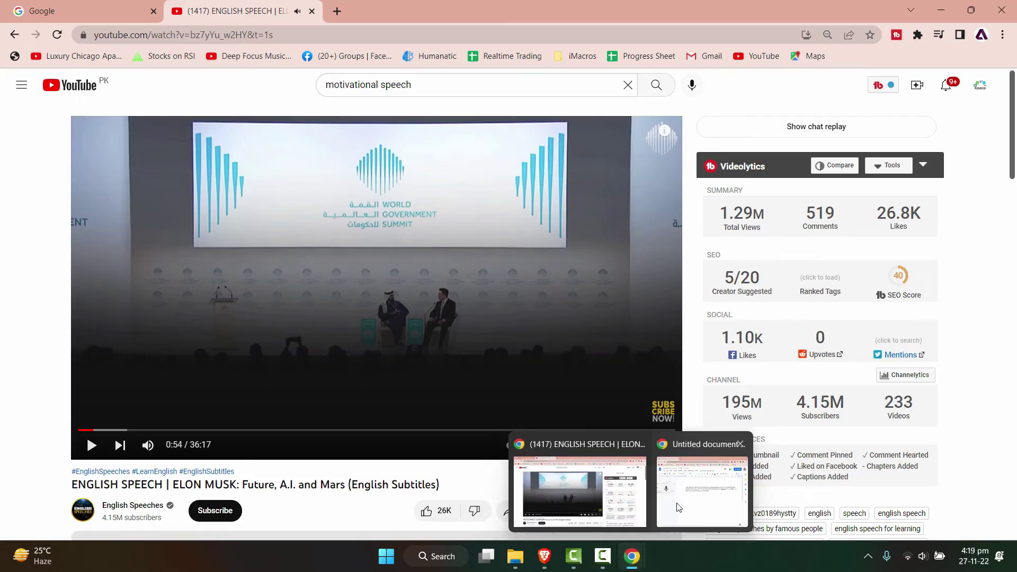
pyautogui.click(678, 508)
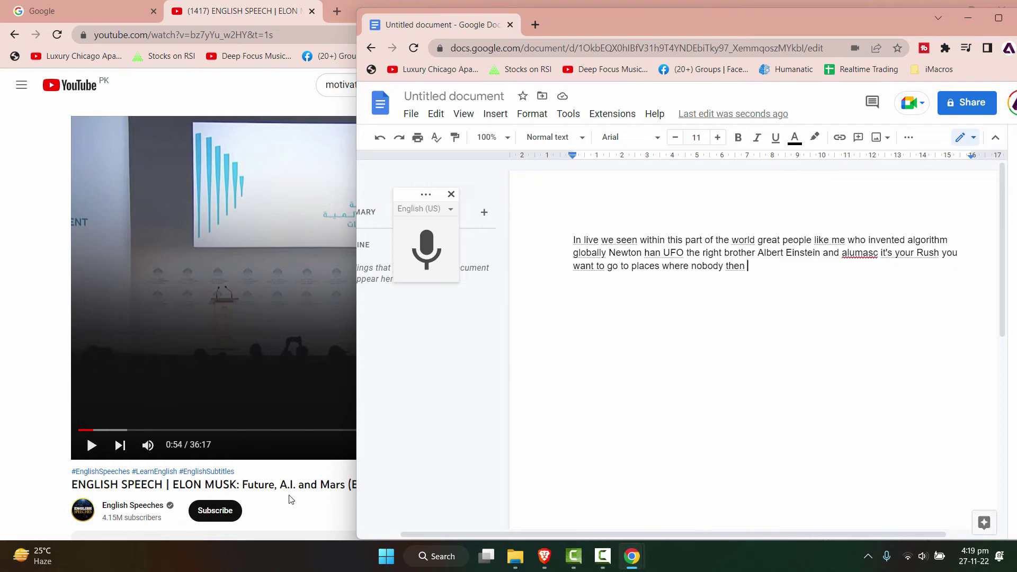
# - Rewind the Elon Musk video, then open the Muniba Mazari speech with Docs beside it
pyautogui.moveTo(727, 20); pyautogui.dragTo(909, 402)
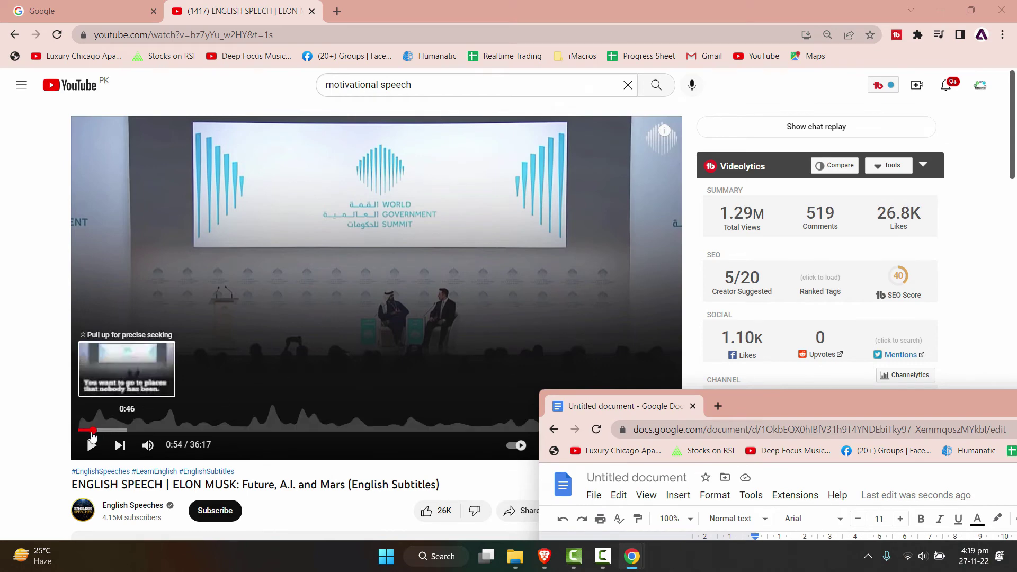
pyautogui.click(91, 430)
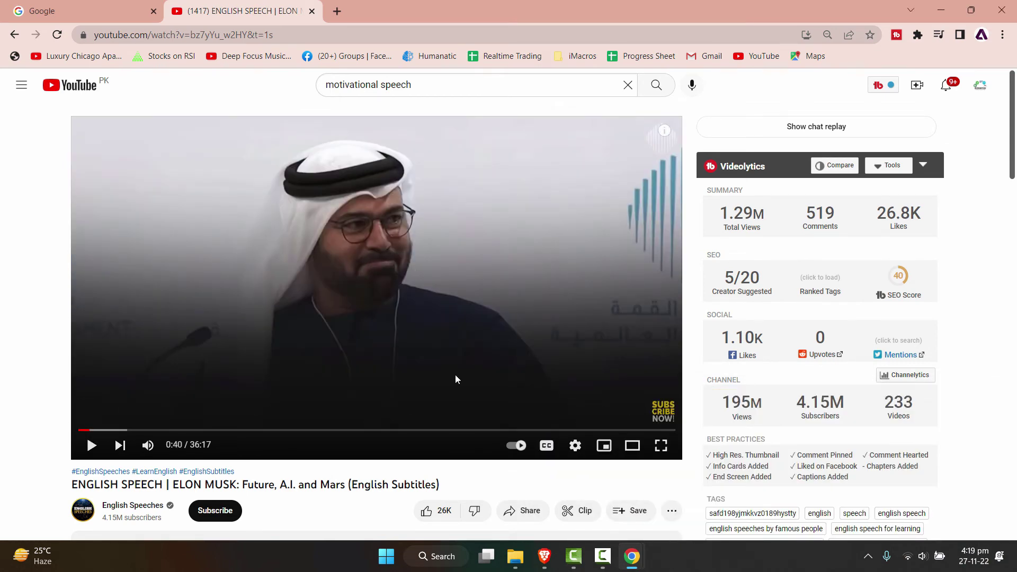
pyautogui.moveTo(632, 556)
pyautogui.click(710, 492)
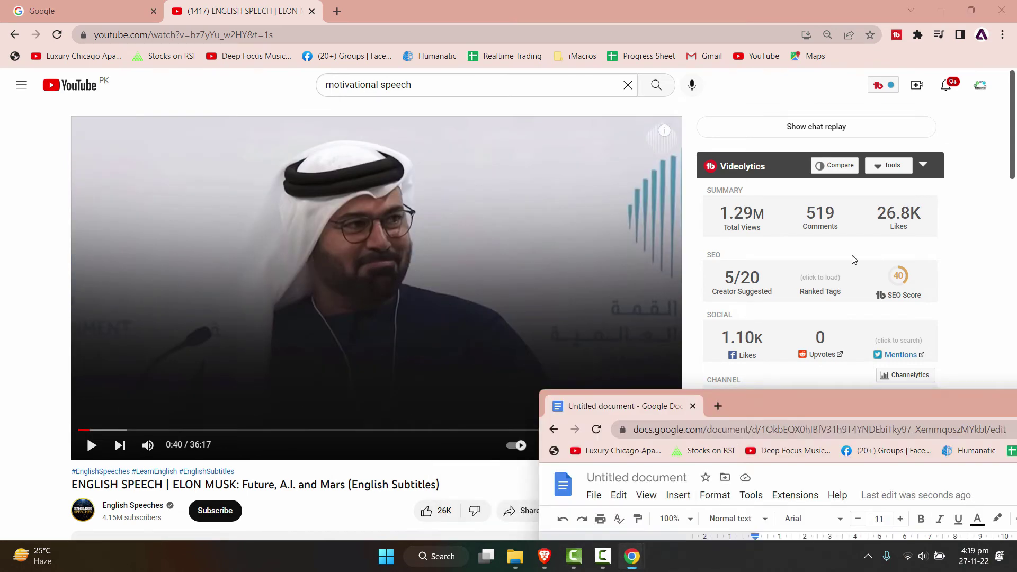
pyautogui.moveTo(824, 414); pyautogui.dragTo(825, 107)
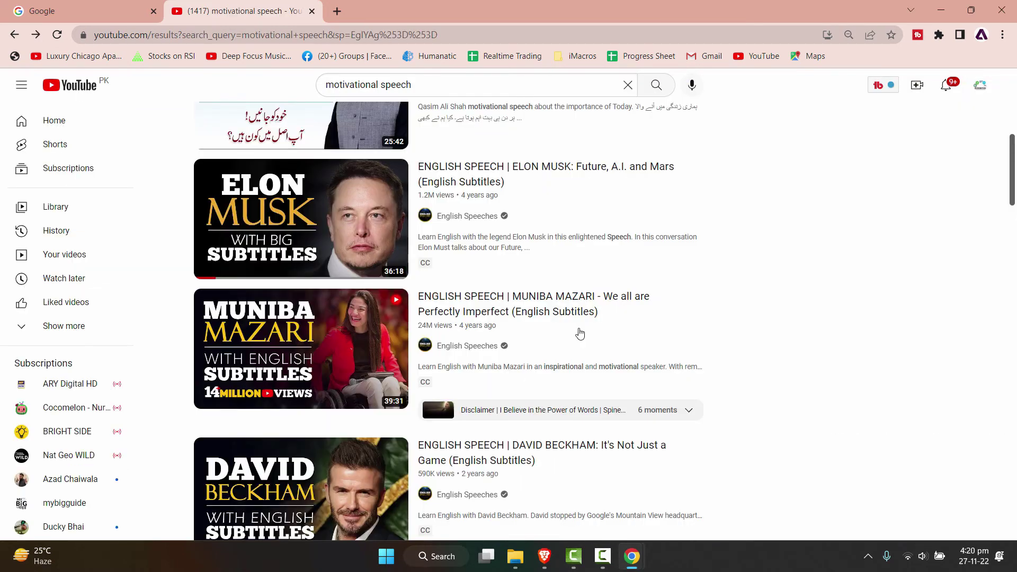
pyautogui.click(351, 358)
pyautogui.moveTo(632, 556)
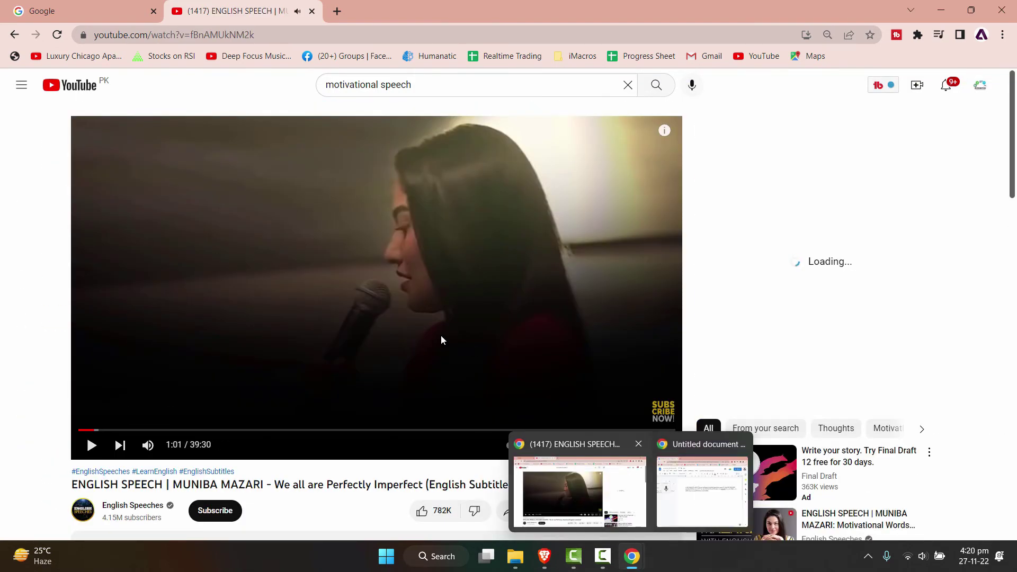
pyautogui.click(725, 474)
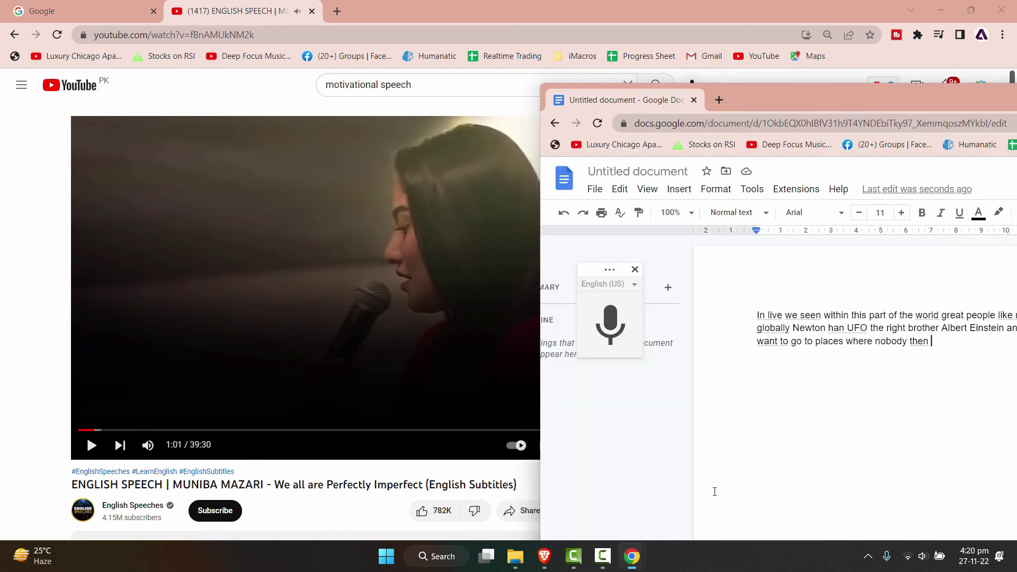
# - Dock Docs on the right, add a new paragraph, and set dictation to English (India)
pyautogui.moveTo(821, 101)
pyautogui.mouseDown()
pyautogui.moveTo(771, 4)
pyautogui.moveTo(752, 16)
pyautogui.mouseUp()
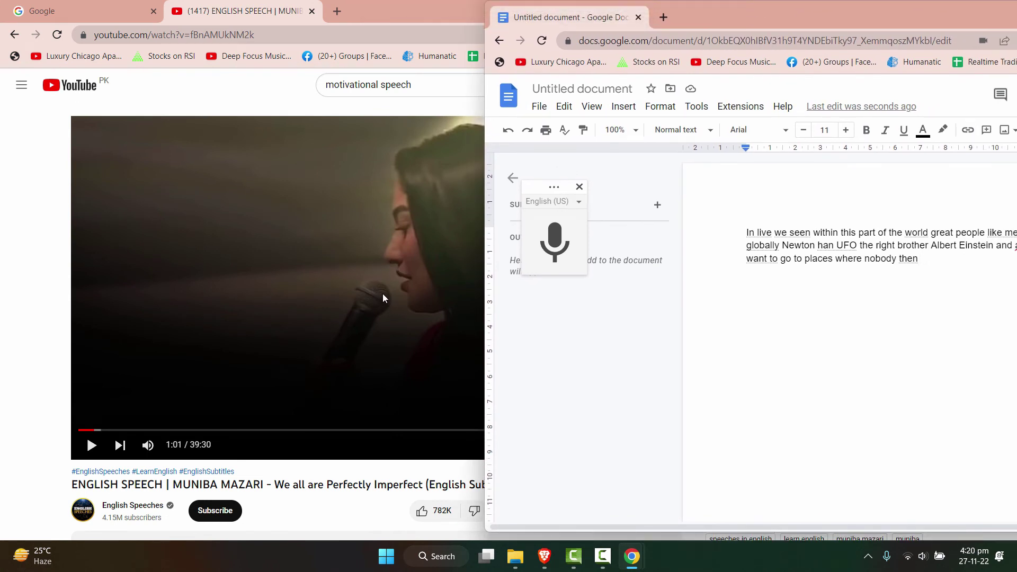
pyautogui.press('Return')
pyautogui.press('Return')
pyautogui.click(552, 202)
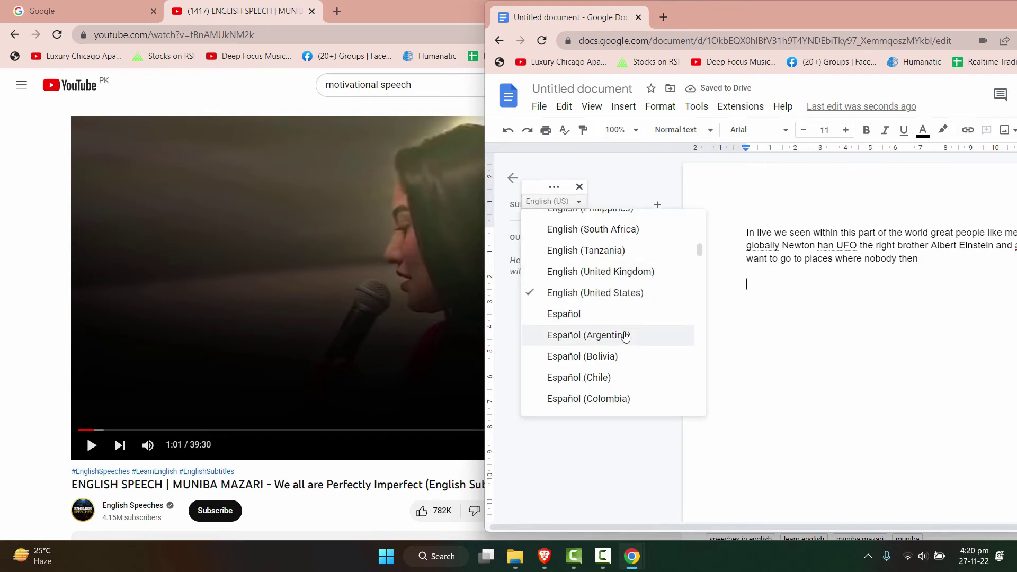
pyautogui.scroll(1, 675, 306)
pyautogui.scroll(2, 673, 301)
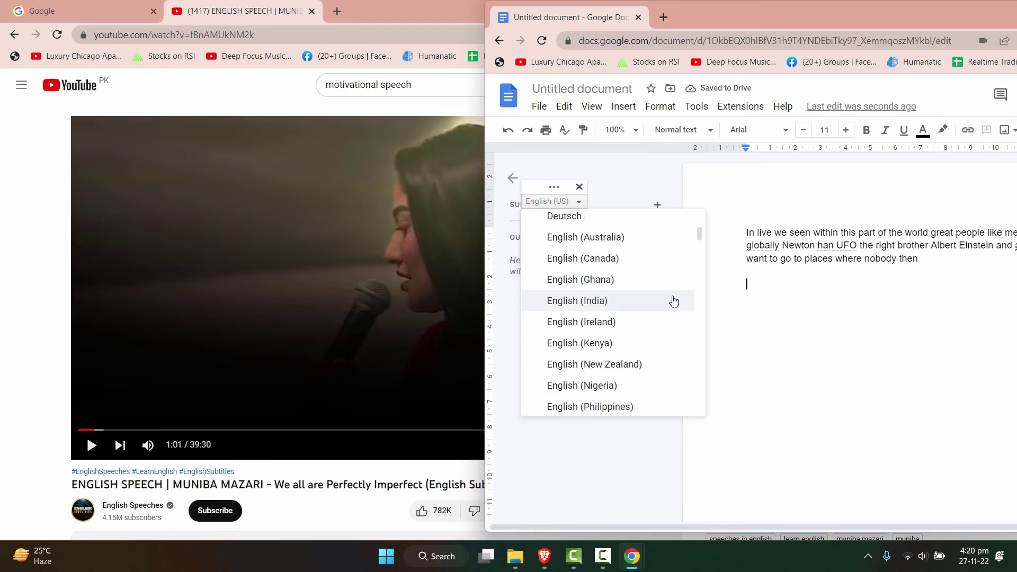
pyautogui.scroll(1, 667, 300)
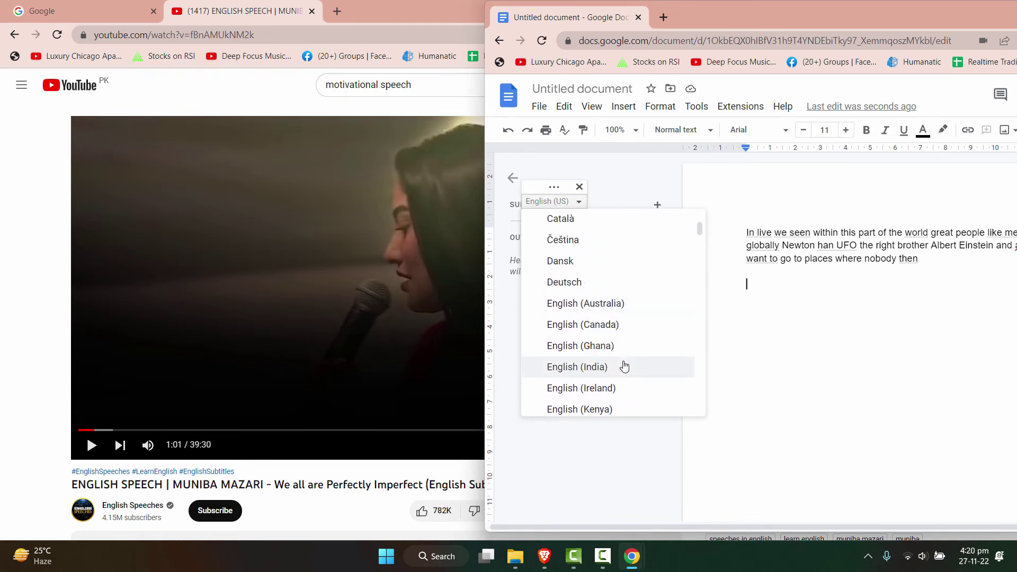
pyautogui.scroll(-2, 622, 366)
pyautogui.scroll(-2, 632, 355)
pyautogui.scroll(1, 641, 354)
pyautogui.scroll(2, 649, 359)
pyautogui.scroll(1, 649, 360)
pyautogui.click(601, 366)
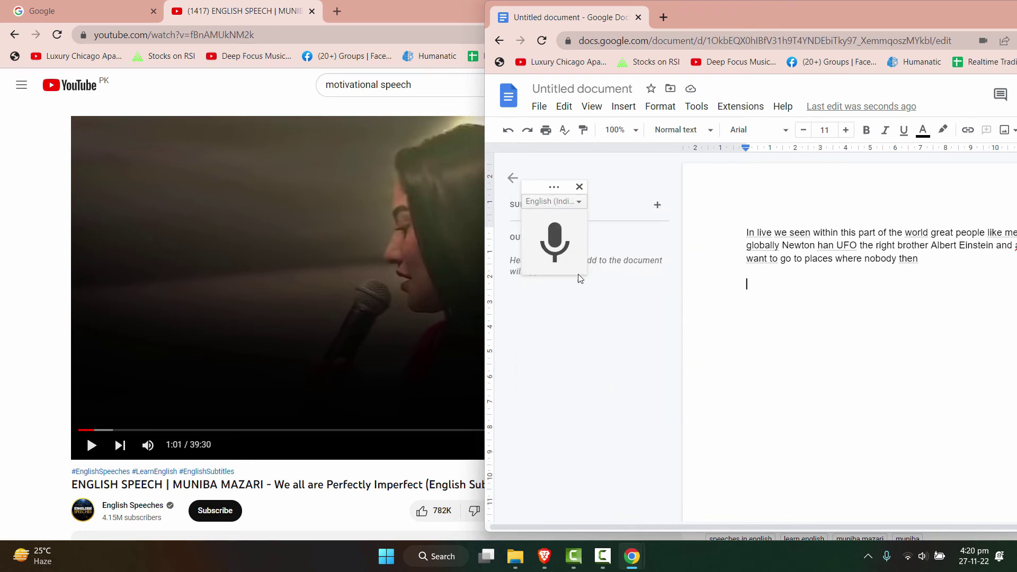
# - Play the Muniba Mazari speech and voice-type it into a second paragraph, shifting the Doc window left
pyautogui.click(89, 446)
pyautogui.click(555, 242)
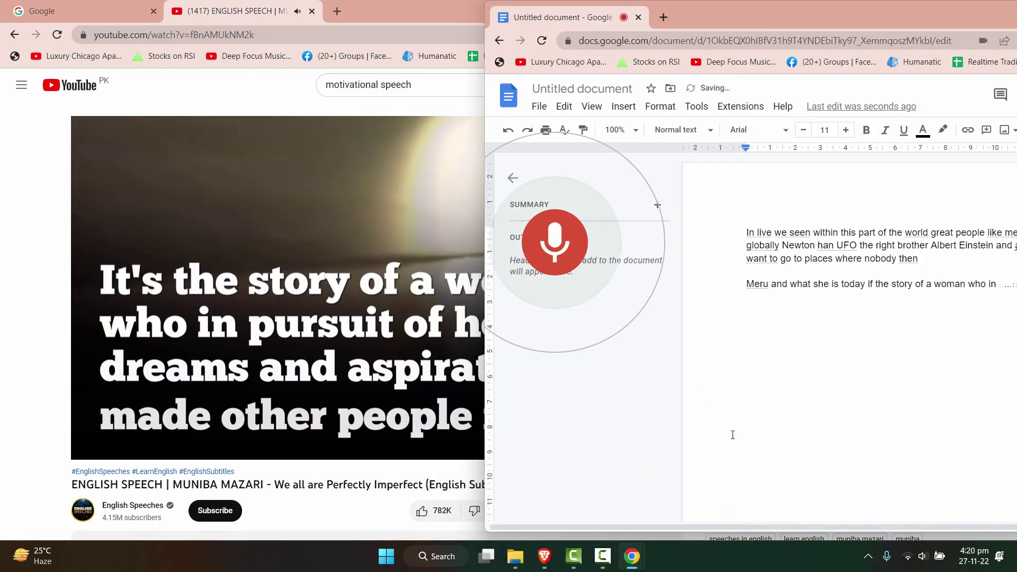
pyautogui.moveTo(789, 11); pyautogui.dragTo(680, 11)
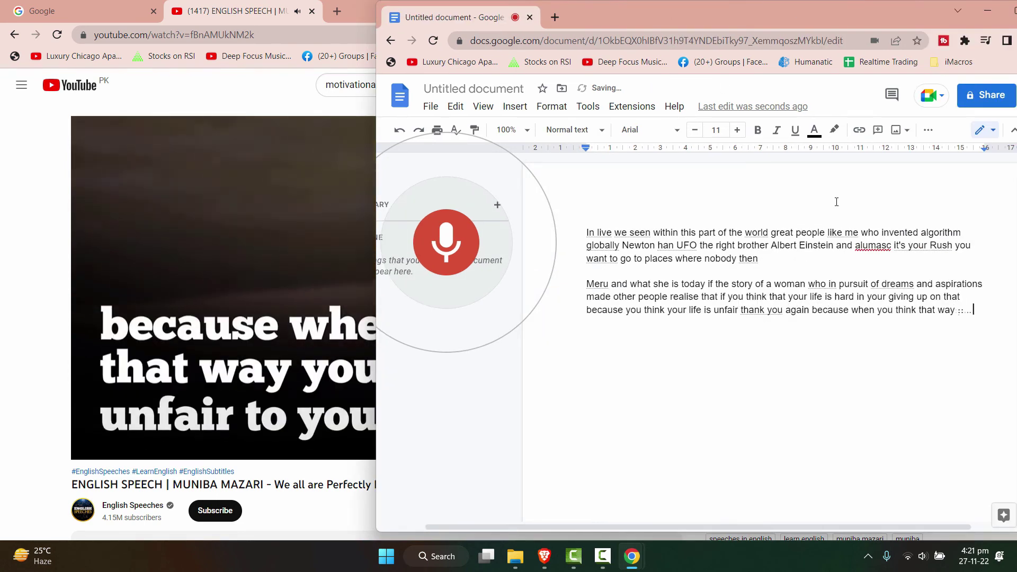